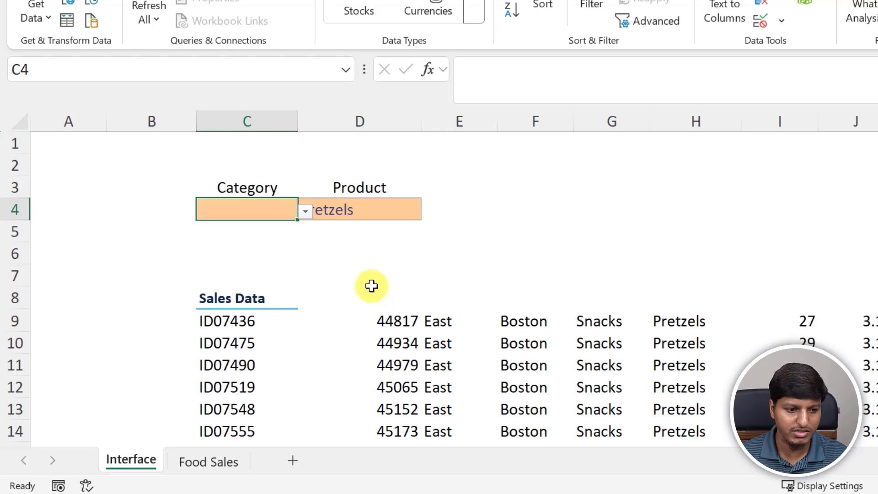
Set the Category in C4 to Crackers and the Product in D4 to Whole Wheat.
left_click(305, 211)
left_click(222, 245)
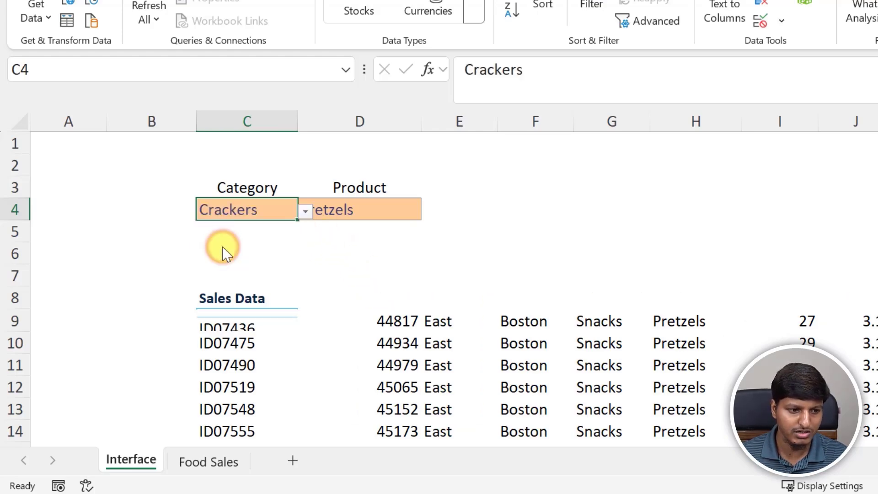
left_click(352, 217)
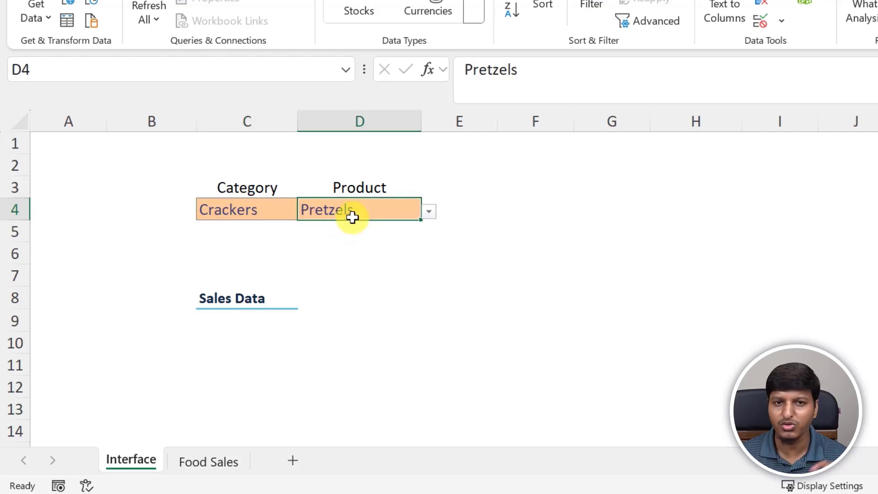
left_click(256, 210)
left_click(350, 209)
left_click(428, 211)
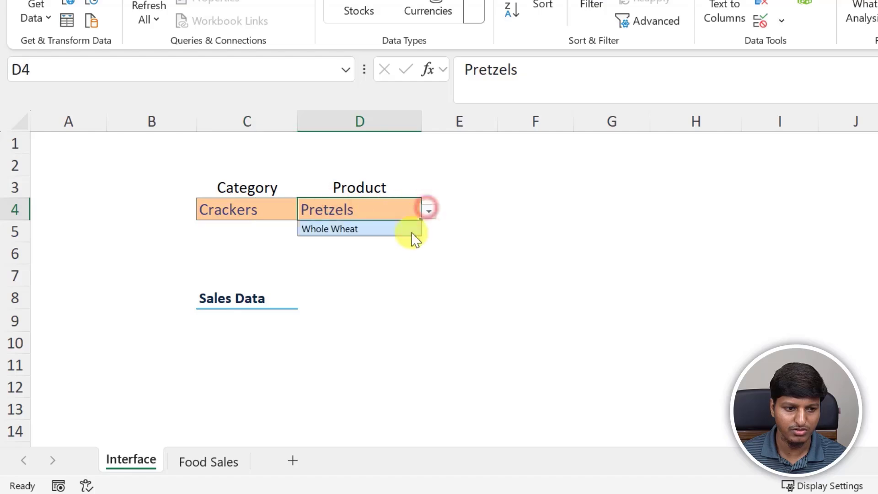
left_click(338, 228)
Change the Category in C4 to Cookies and check the choices offered for the Product cell D4.
left_click(292, 216)
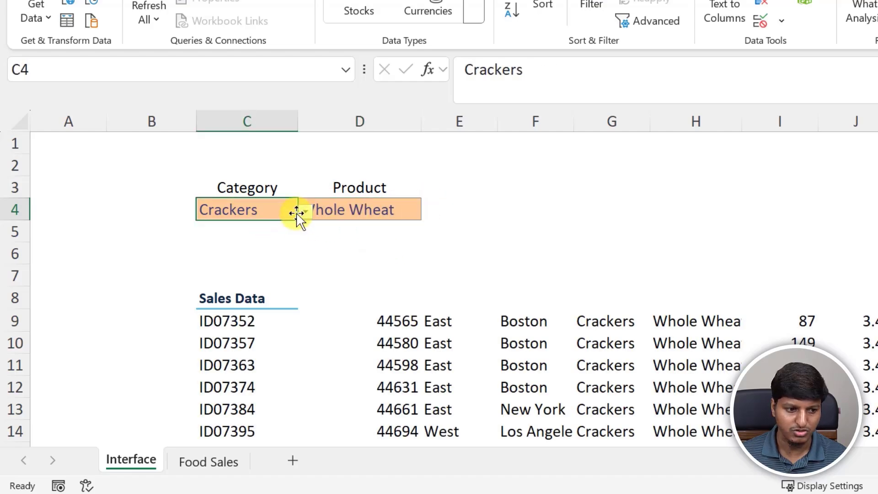
left_click(304, 211)
left_click(235, 257)
left_click(392, 206)
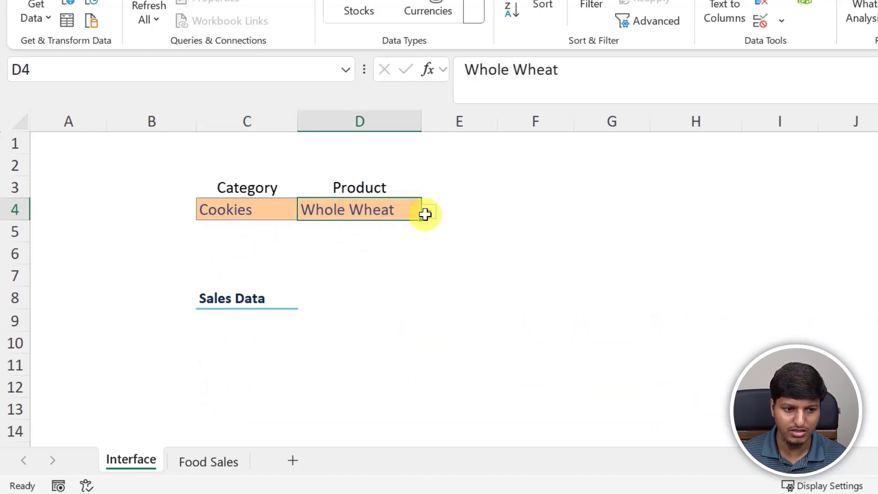
left_click(428, 210)
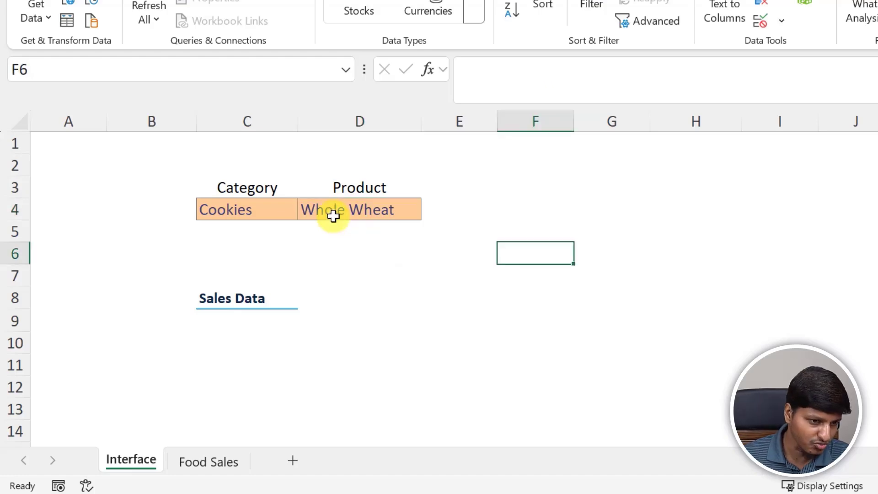
left_click(332, 215)
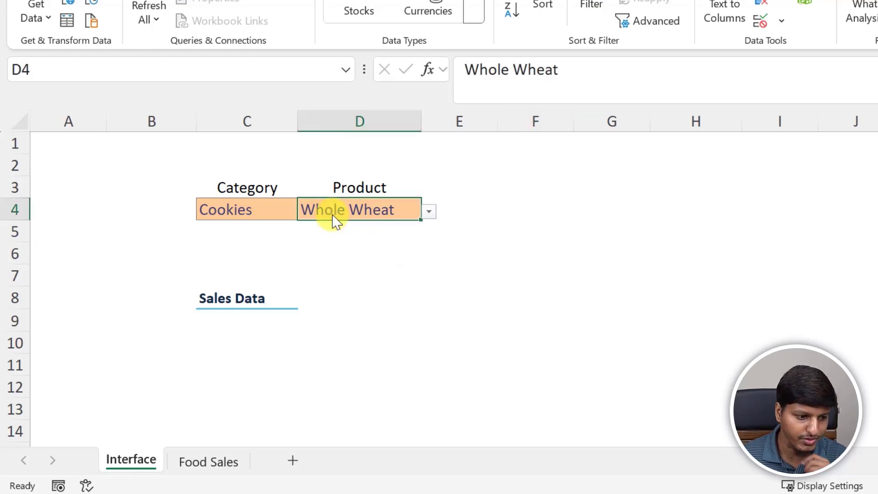
Examine the Category column on the Food Sales sheet for repeated entries such as Cookies.
left_click(204, 461)
left_click(329, 123)
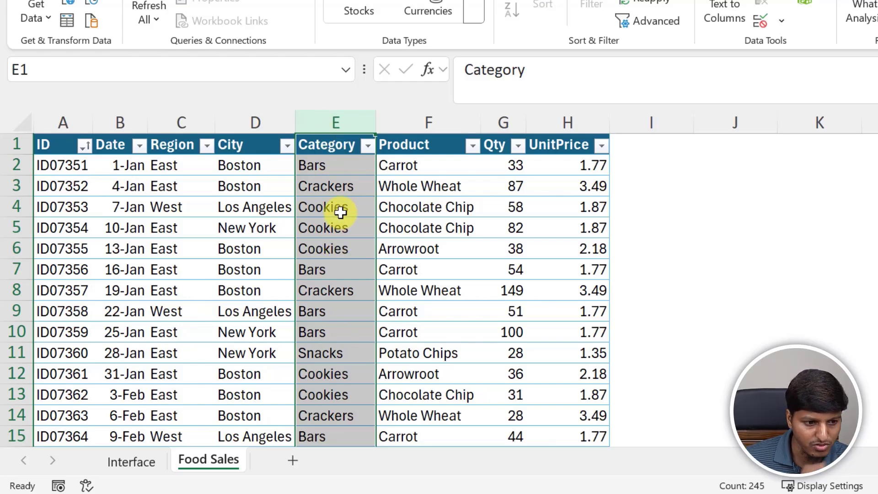
left_click(340, 211)
left_click(343, 229)
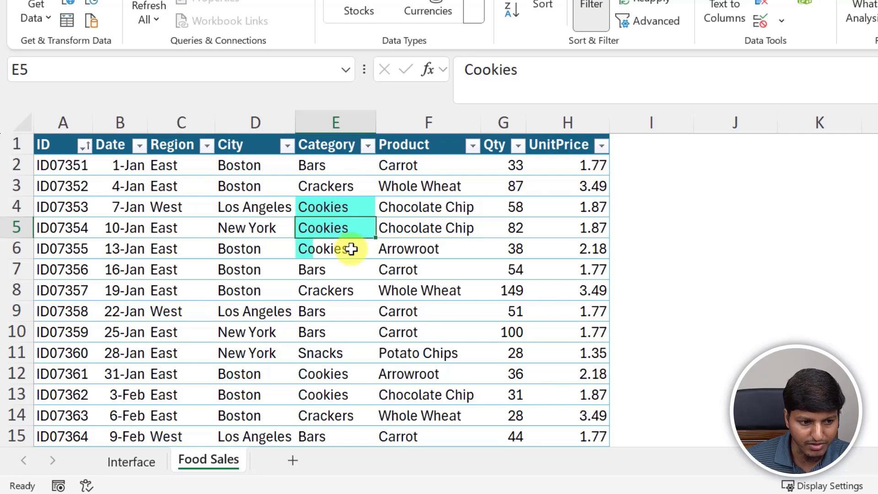
left_click(350, 249)
left_click_drag(342, 211, 342, 248)
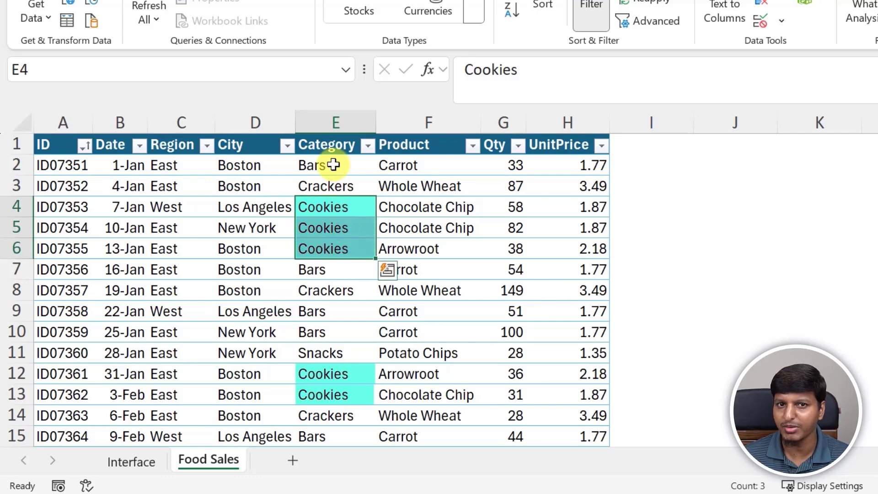
left_click(337, 115)
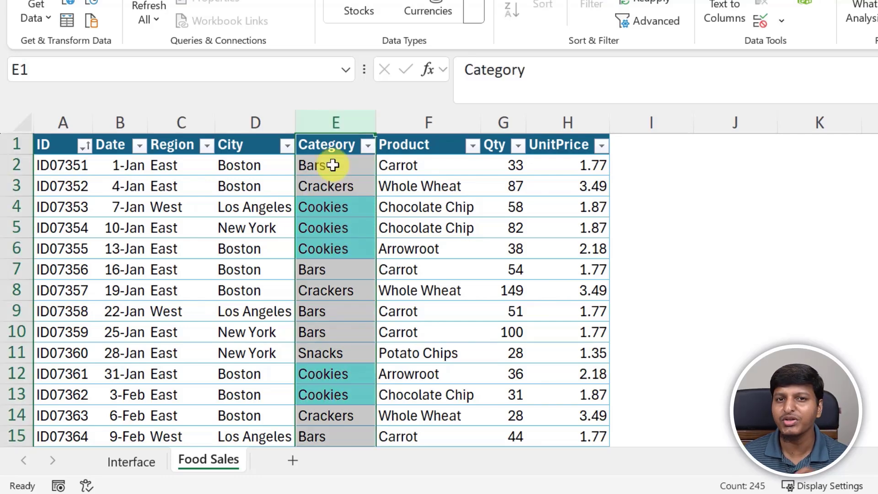
left_click(333, 165)
Enter =UNIQUE(Sales_Data[Category]) in cell J2 of the Food Sales sheet to list the distinct categories.
left_click(735, 144)
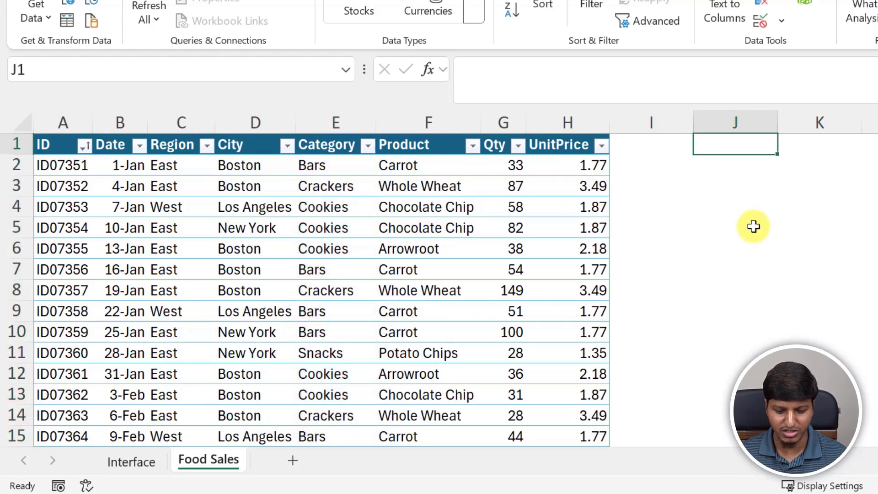
key("Down")
type("=uniq")
key("Tab")
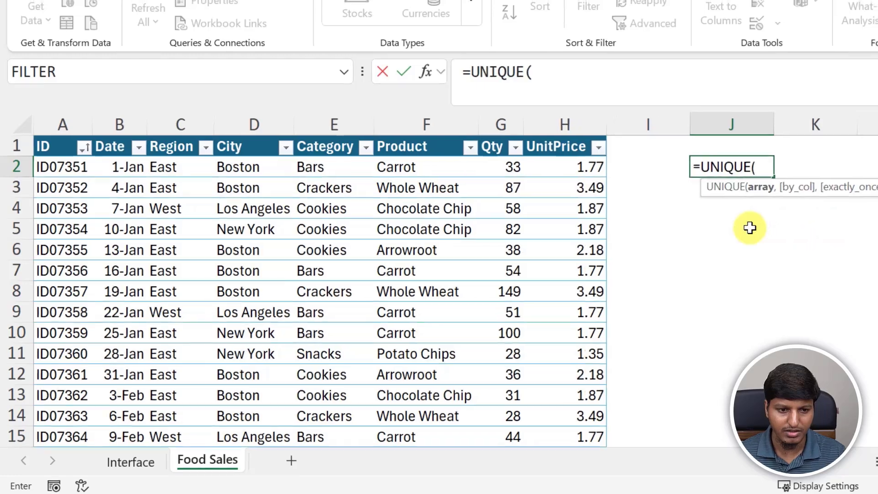
left_click(307, 147)
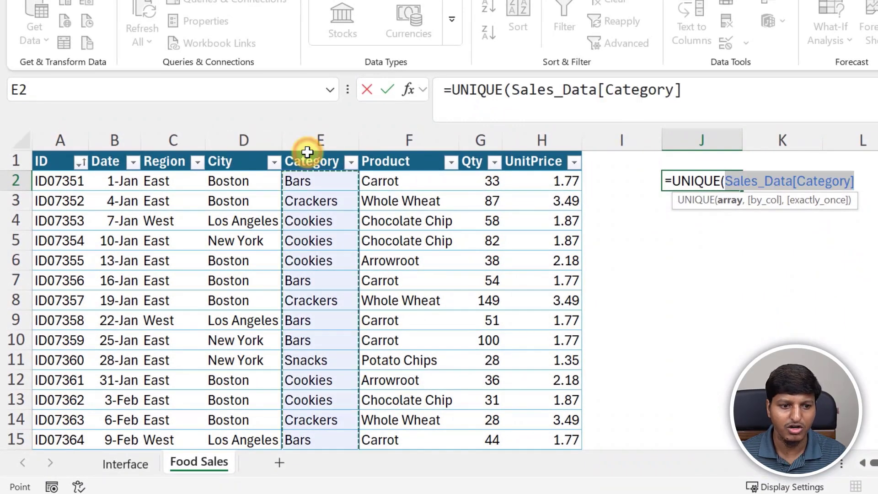
key("Return")
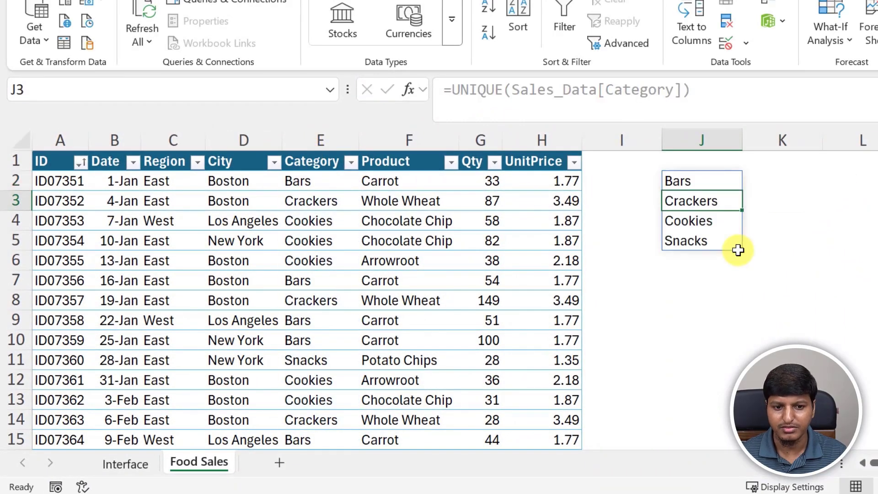
Inspect the full UNIQUE formula in cell J2 without changing it.
left_click(705, 181)
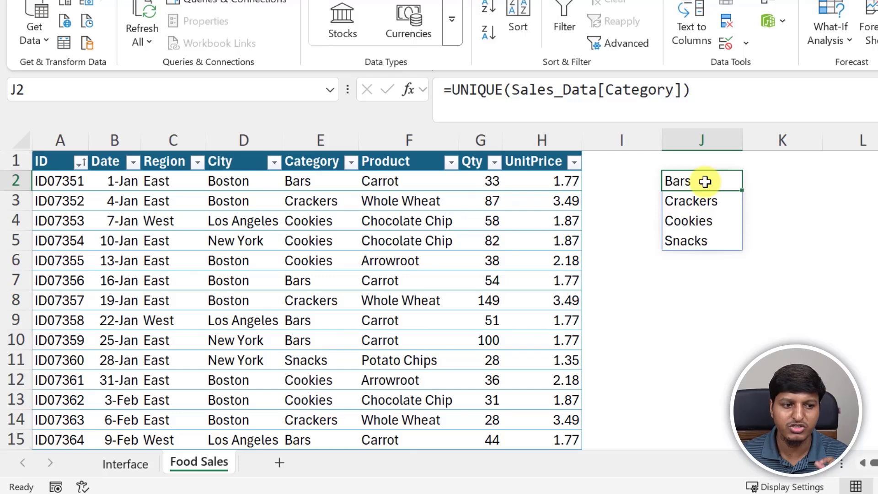
left_click_drag(700, 92, 323, 88)
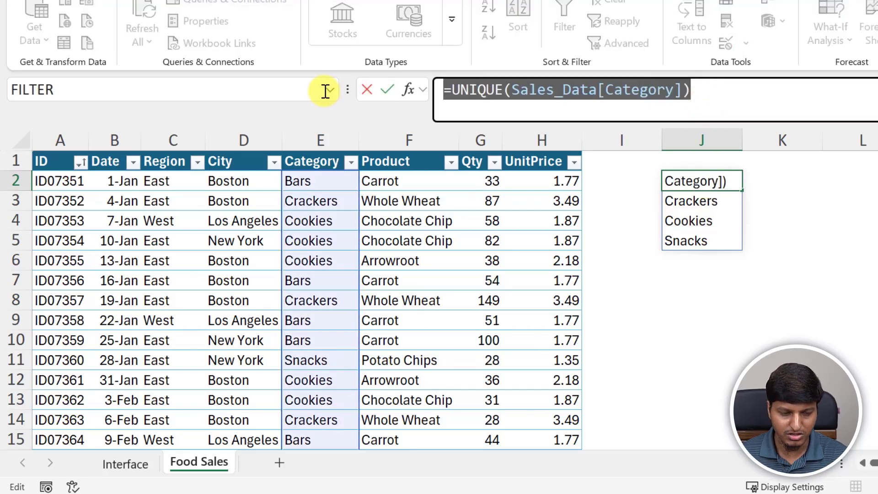
key("Escape")
Go to the Interface sheet and delete the defined names CatList and ProdList from the workbook.
left_click(127, 462)
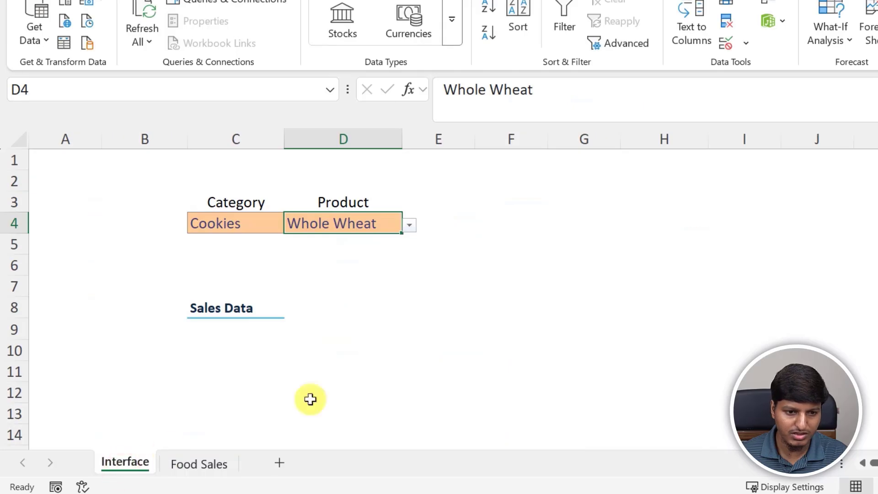
left_click(830, 205)
left_click(797, 239)
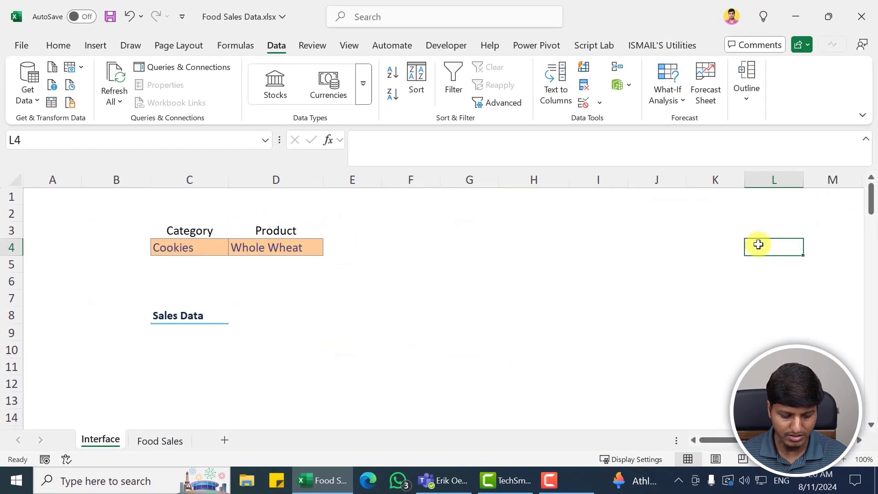
key("ctrl+F3")
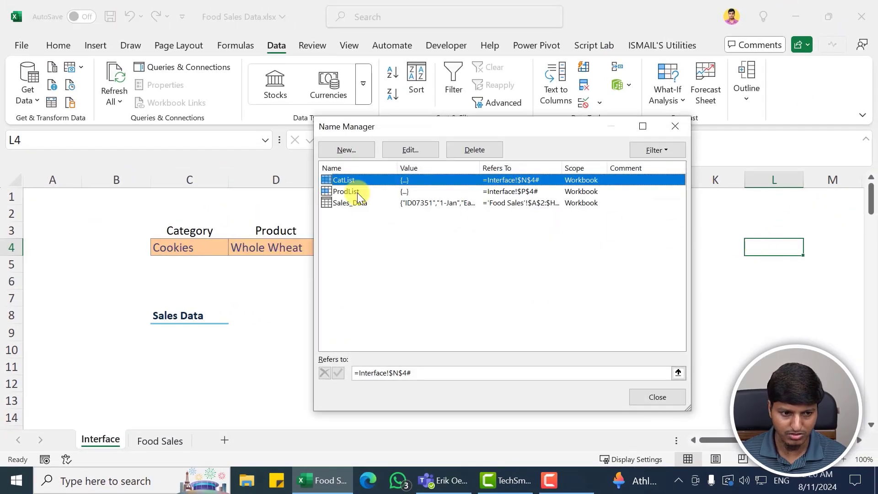
left_click(357, 192, "shift")
left_click(474, 150)
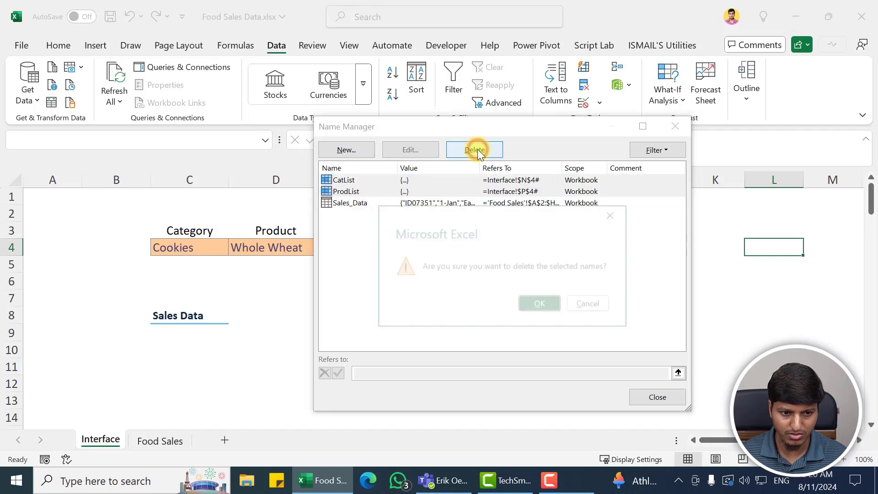
left_click(534, 305)
left_click(674, 127)
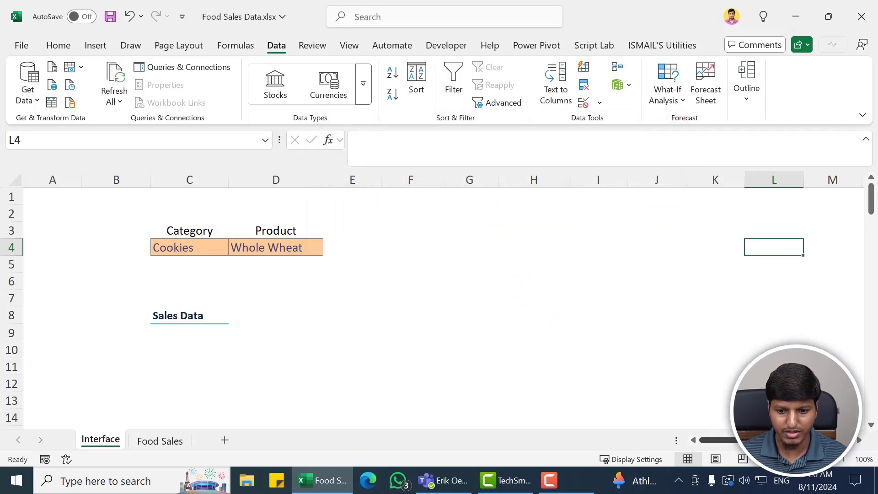
Review the UNIQUE formula in cell N4 that produces the category list on the Interface sheet.
scroll(713, 440, "right", 2)
key("Right")
key("Right")
left_click_drag(582, 136, 59, 118)
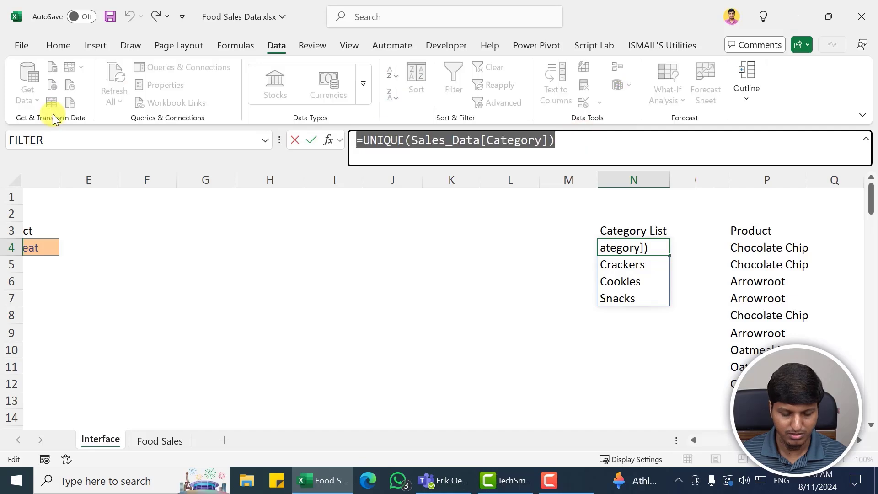
key("Right")
key("Return")
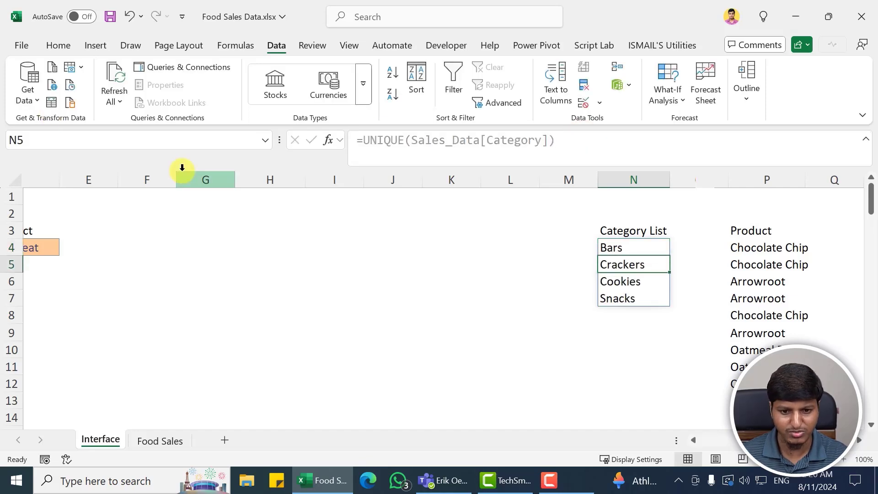
key("Up")
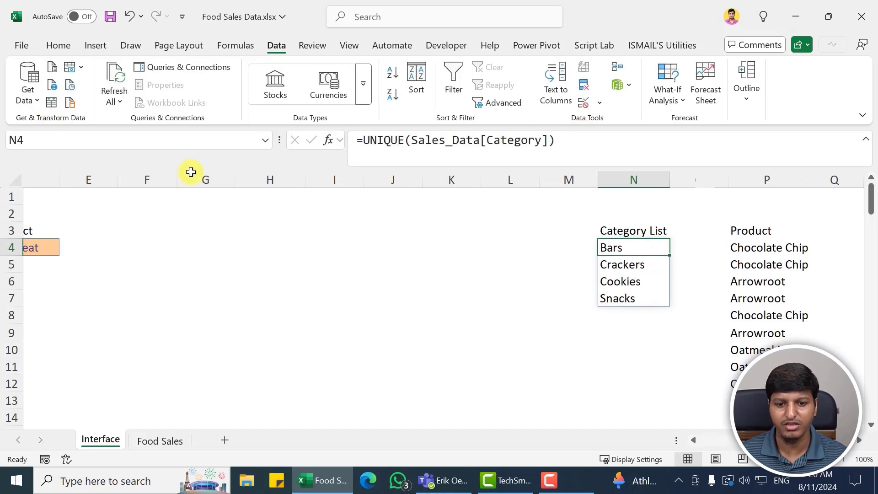
Select the first entry under the Category List heading and save the workbook.
left_click(621, 231)
left_click(630, 248)
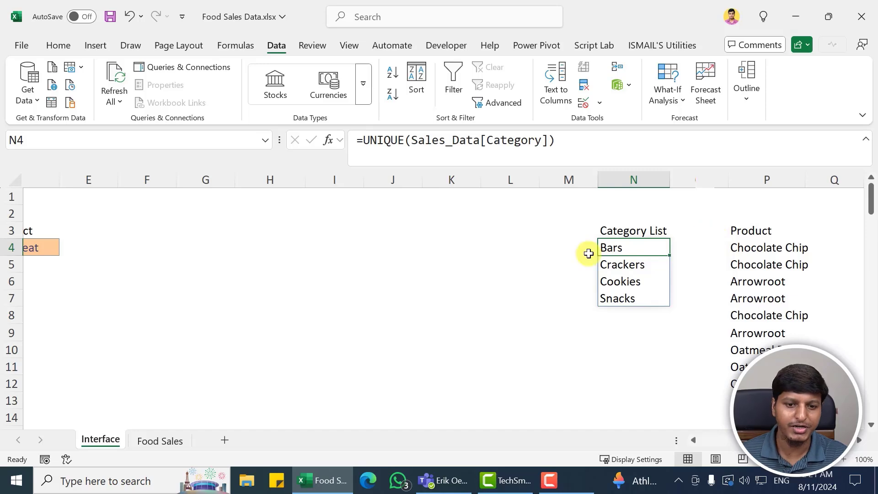
left_click(109, 17)
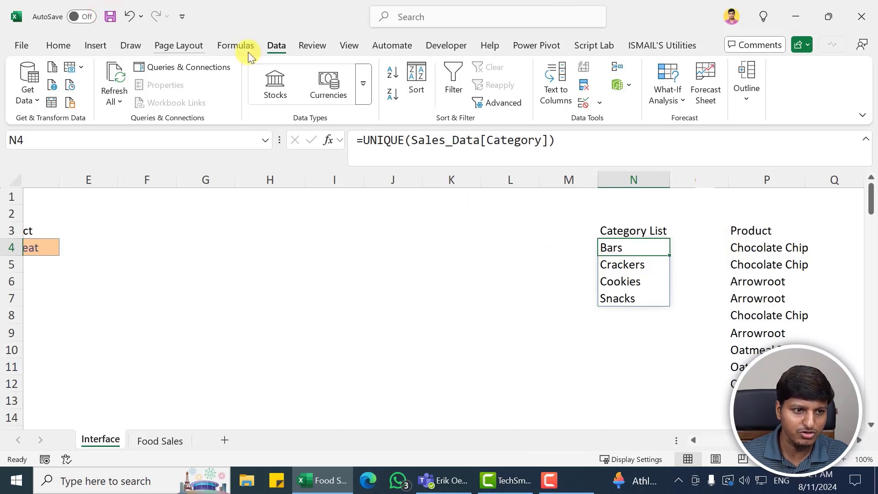
Open the data validation settings of the Category cell C4 and clear its list source.
key("ctrl+Left")
key("ctrl+Left")
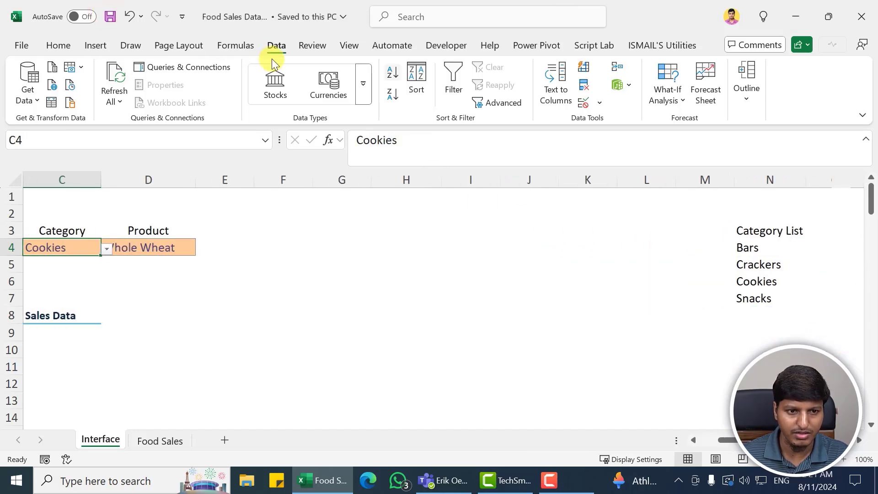
left_click(599, 102)
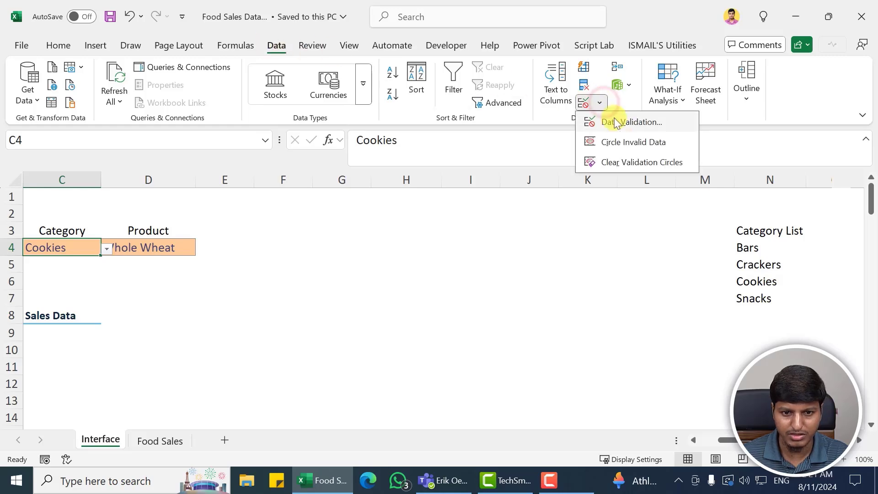
left_click(618, 122)
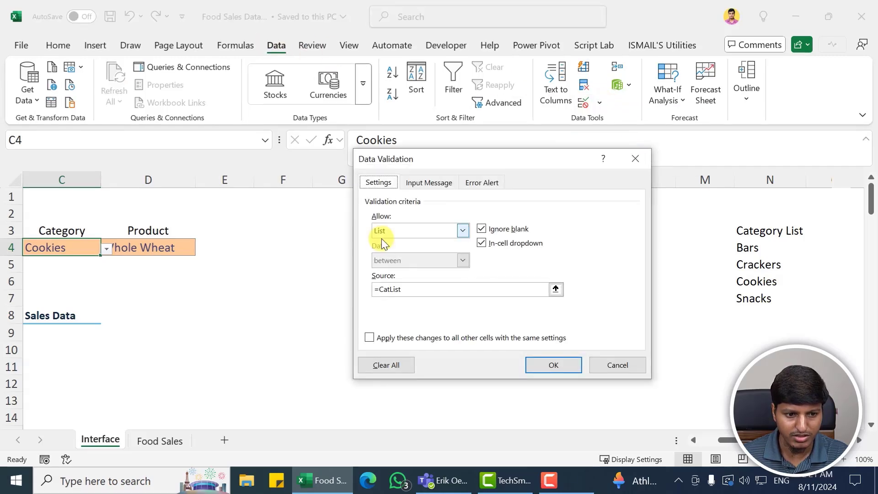
left_click(413, 291)
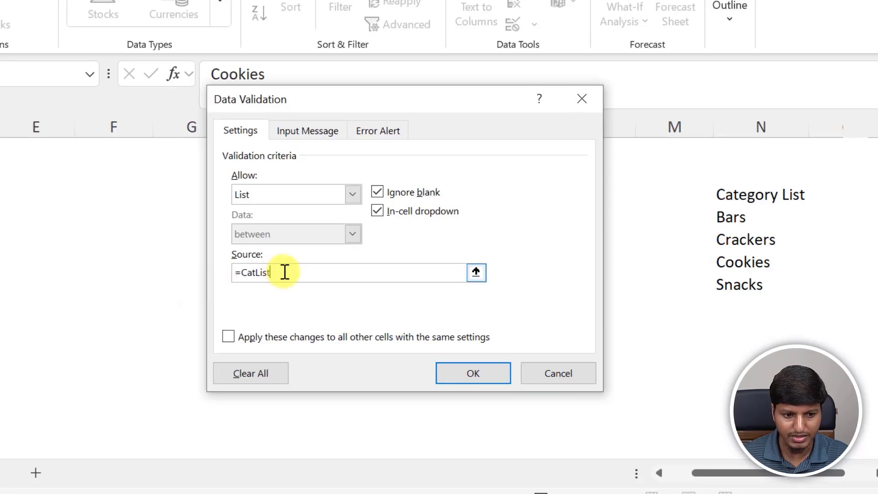
left_click_drag(316, 276, 193, 274)
key("BackSpace")
Set the validation list's source to the range $N$4:$N$7 under the Category List heading.
left_click(476, 273)
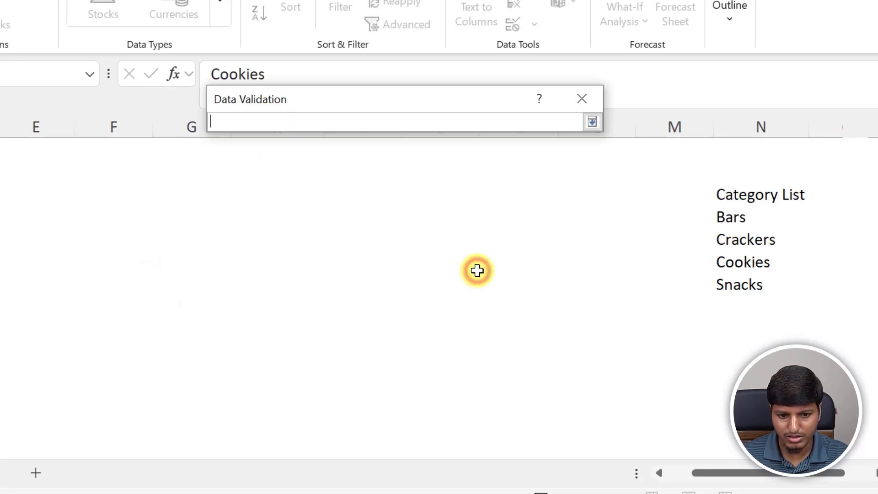
left_click_drag(751, 475, 780, 475)
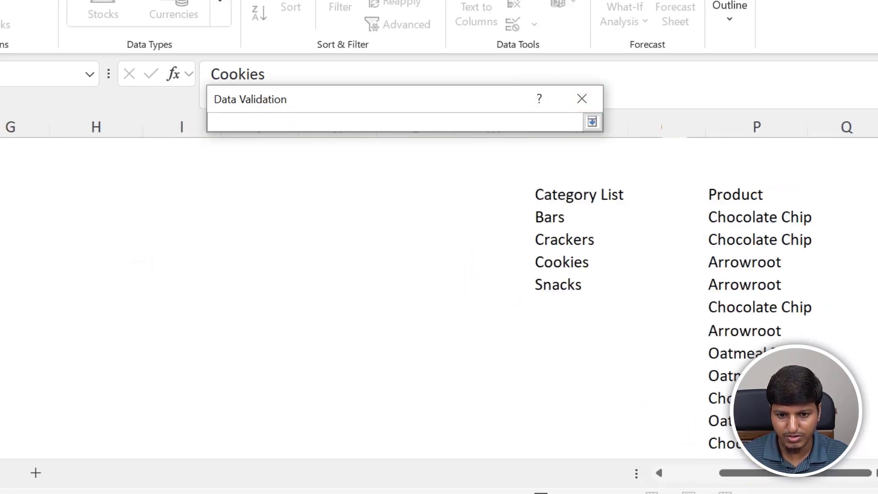
left_click_drag(556, 217, 572, 289)
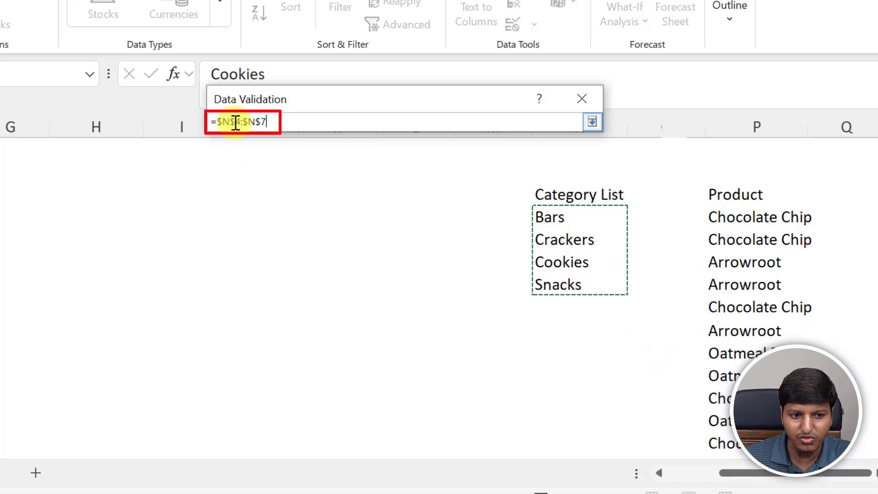
left_click(592, 121)
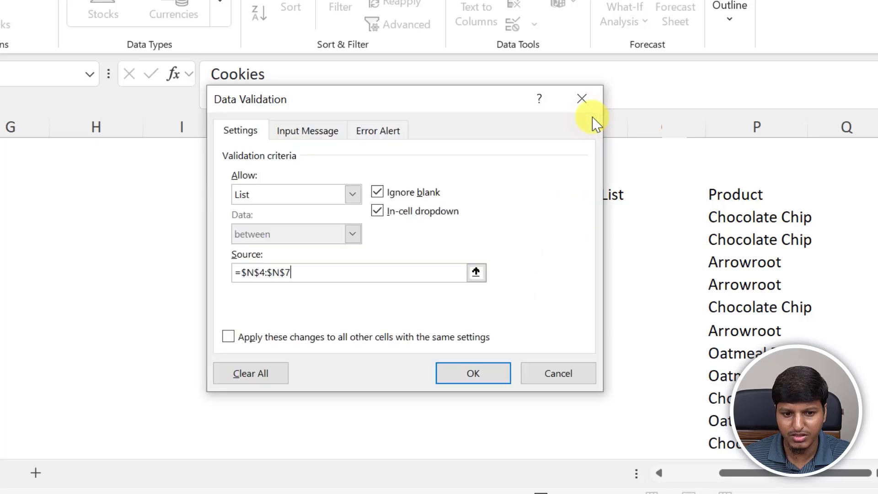
Apply the $N$4:$N$7 list source to the Category cell and recheck it in the data validation settings.
left_click(491, 377)
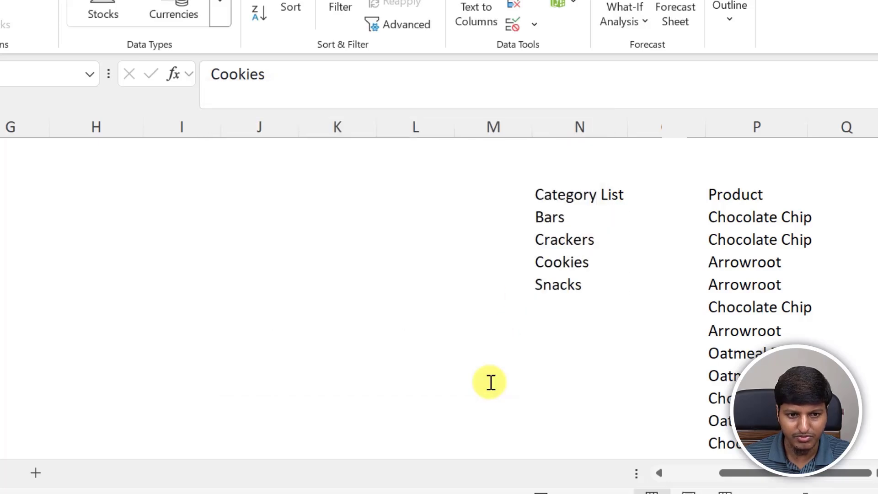
left_click(533, 23)
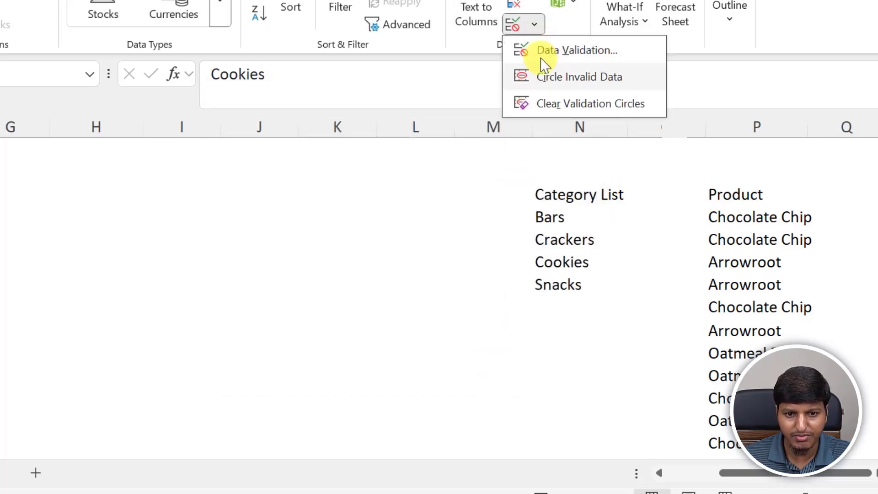
left_click(542, 55)
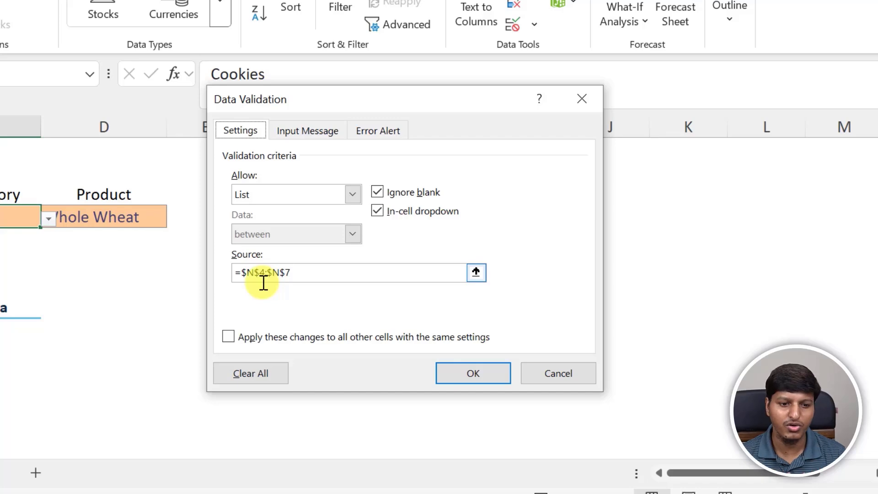
left_click(471, 374)
Test the Category drop-down by choosing Bars, and switch the selection back to Cookies.
left_click(49, 218)
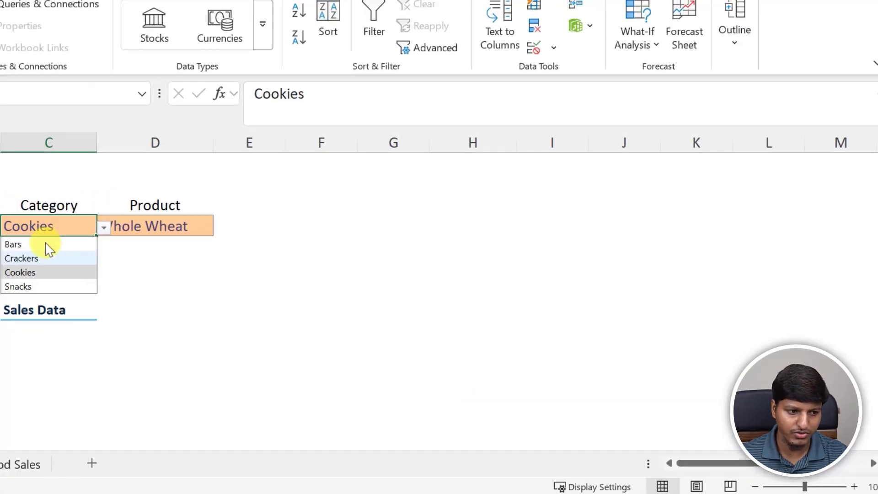
left_click(19, 237)
left_click(56, 220)
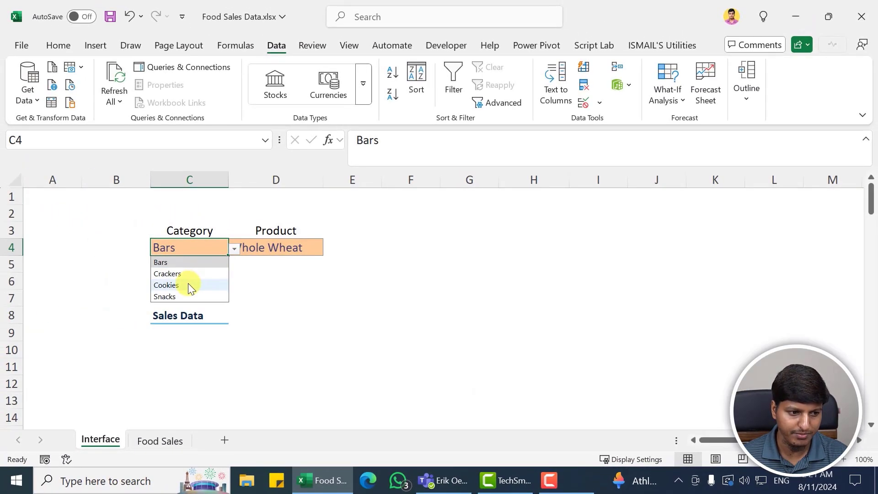
left_click(188, 284)
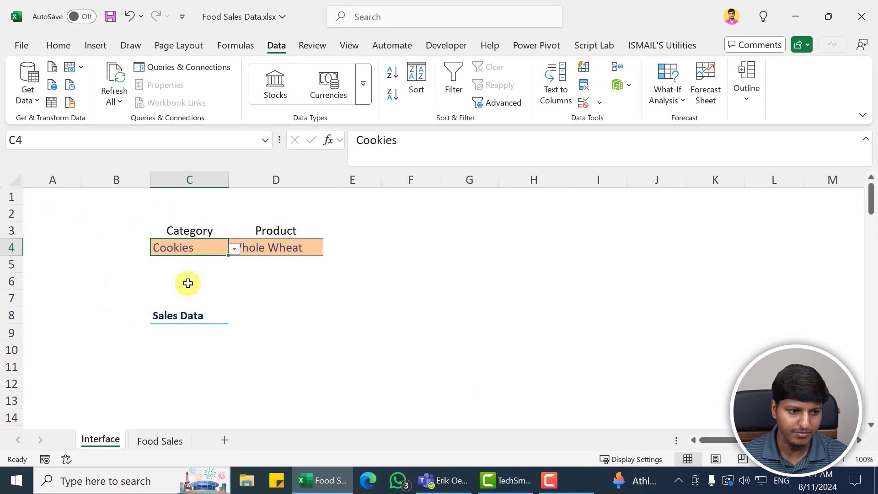
On the Food Sales sheet, change the category in cell E2 of the first record to A.
left_click(160, 440)
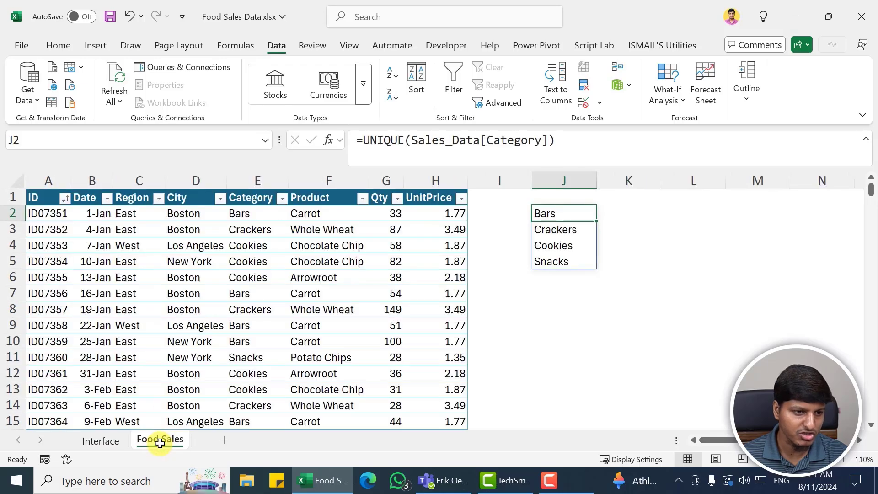
left_click(260, 212)
type("A")
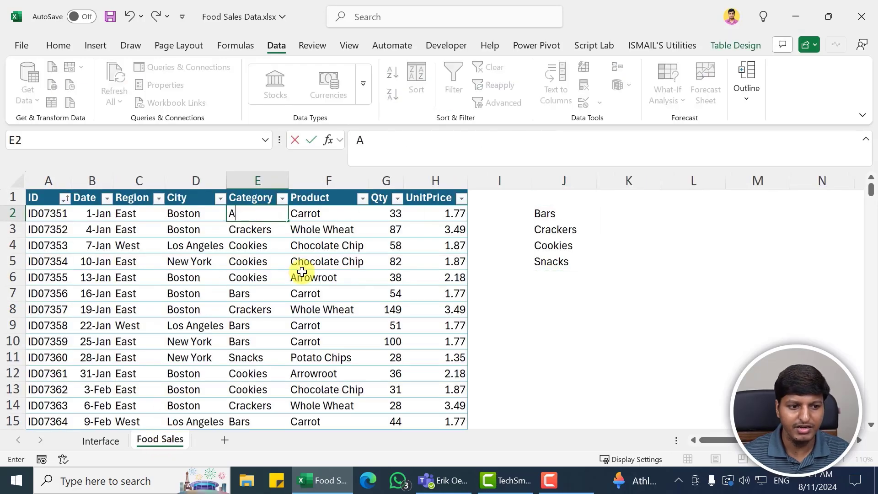
key("Return")
Compare the Category drop-down's options on the Interface sheet with the entries under the Category List heading.
left_click(92, 440)
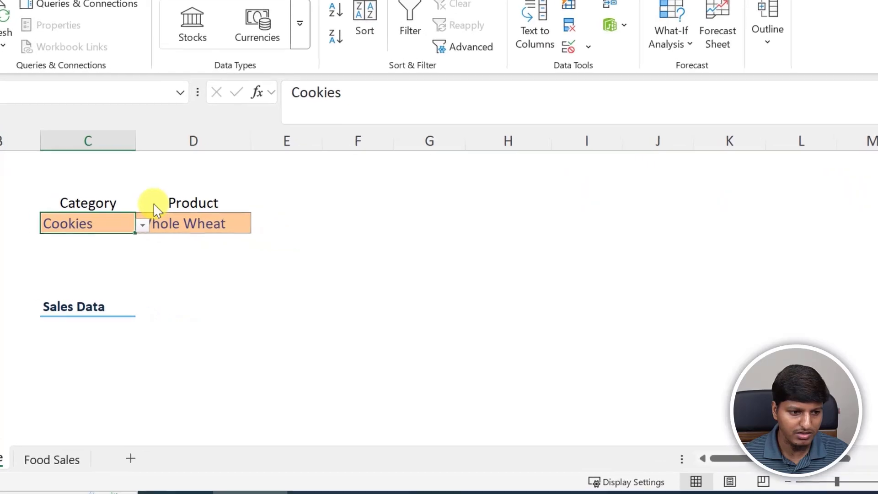
left_click(201, 240)
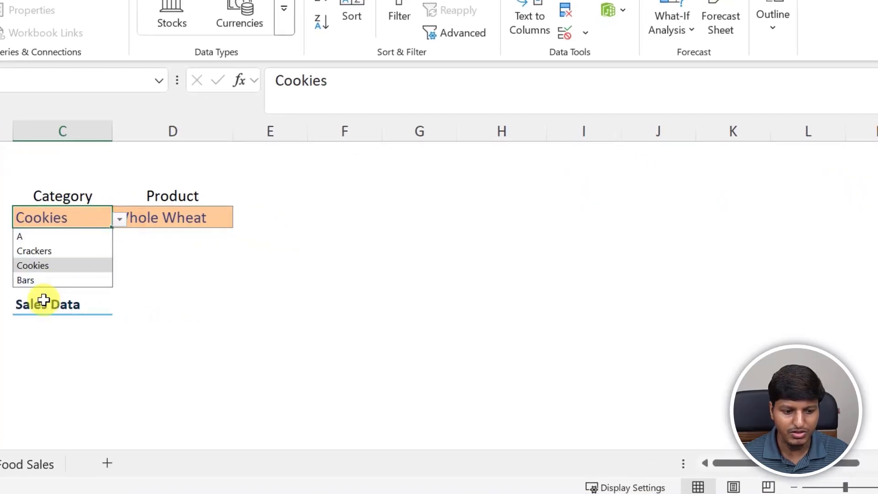
scroll(860, 460, "right", 5)
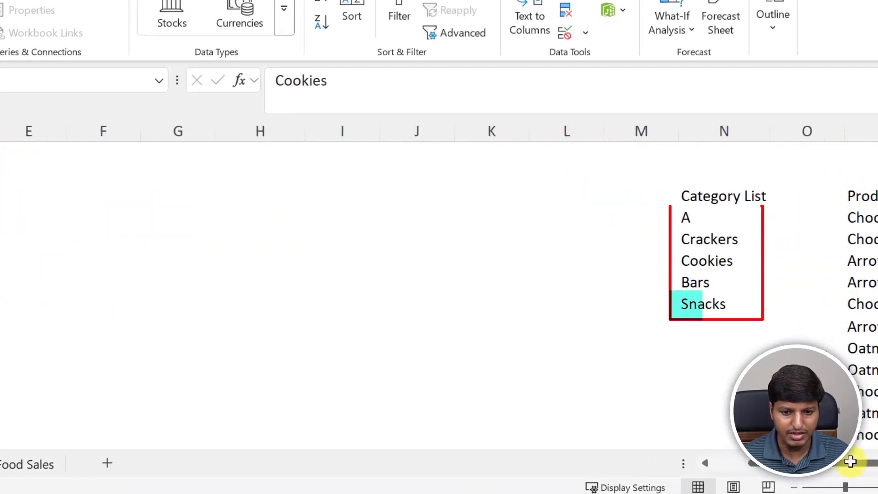
scroll(854, 461, "left", 3)
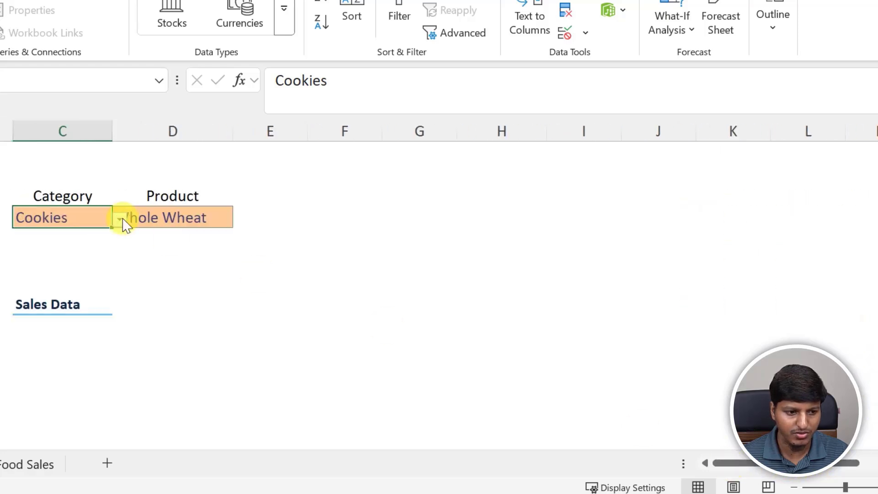
left_click(119, 219)
Check the list source in the data validation settings of the Category cell C4 and leave it as it is.
left_click(509, 194)
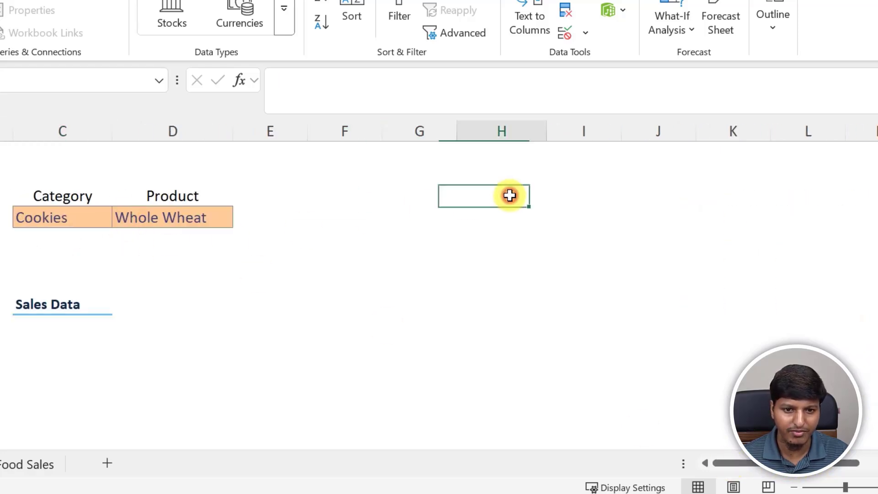
key("Left")
key("Left")
key("Left")
key("Left")
key("Left")
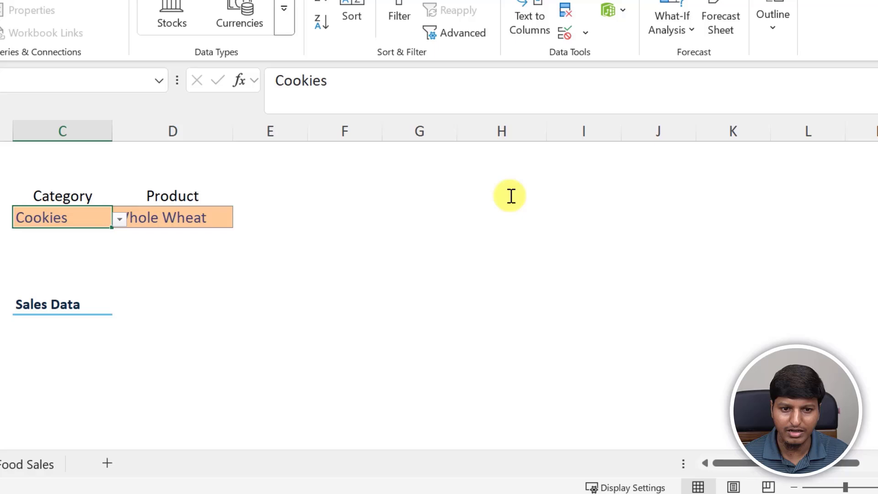
left_click(584, 32)
left_click(618, 59)
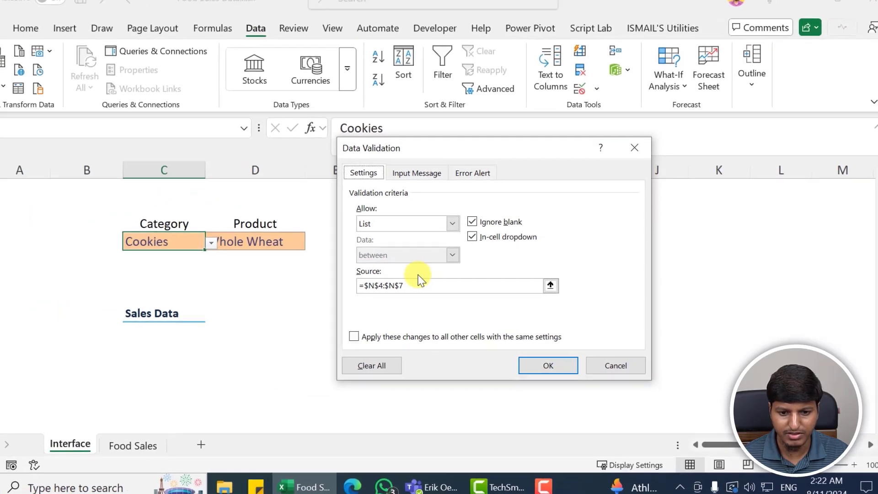
left_click(634, 147)
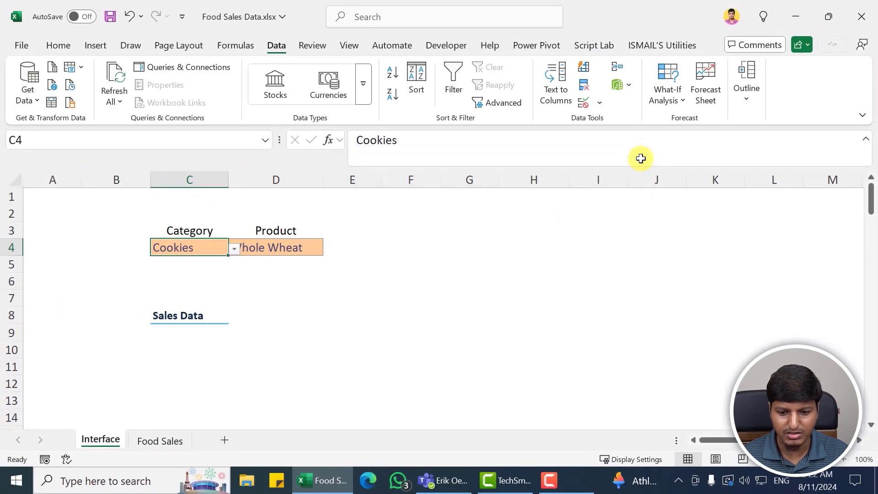
Examine the Category List range from its last entry in row 8 to the UNIQUE formula in N4.
scroll(432, 308, "right", 1)
scroll(772, 335, "right", 2)
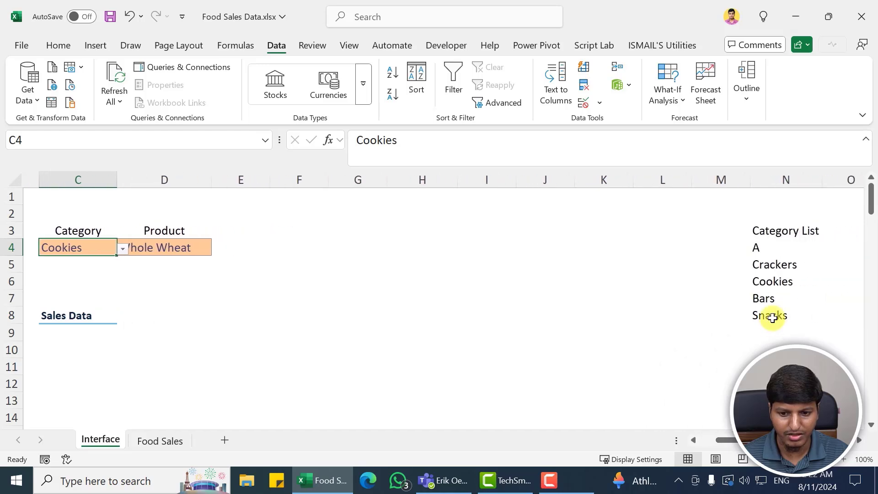
left_click(772, 318)
left_click(12, 314)
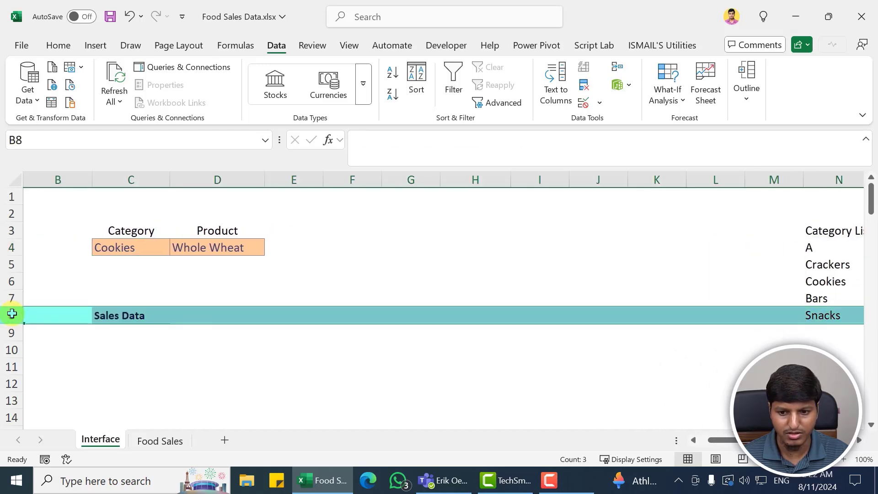
left_click(831, 313)
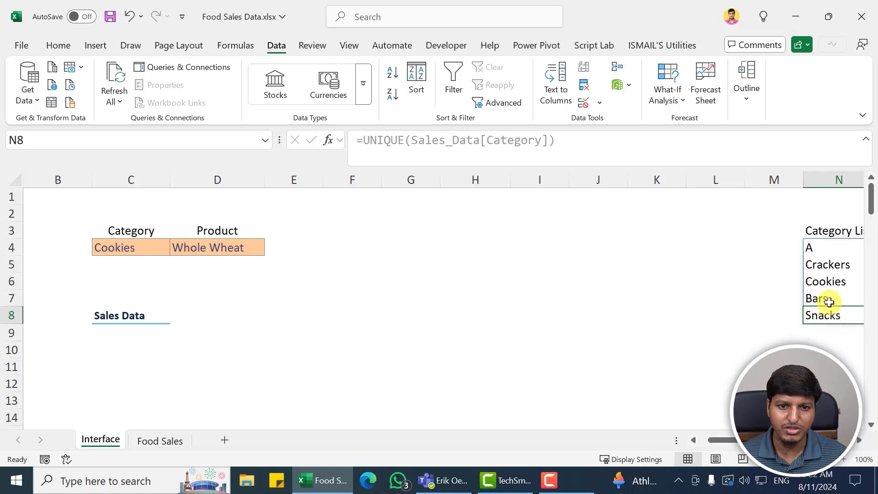
left_click(817, 248)
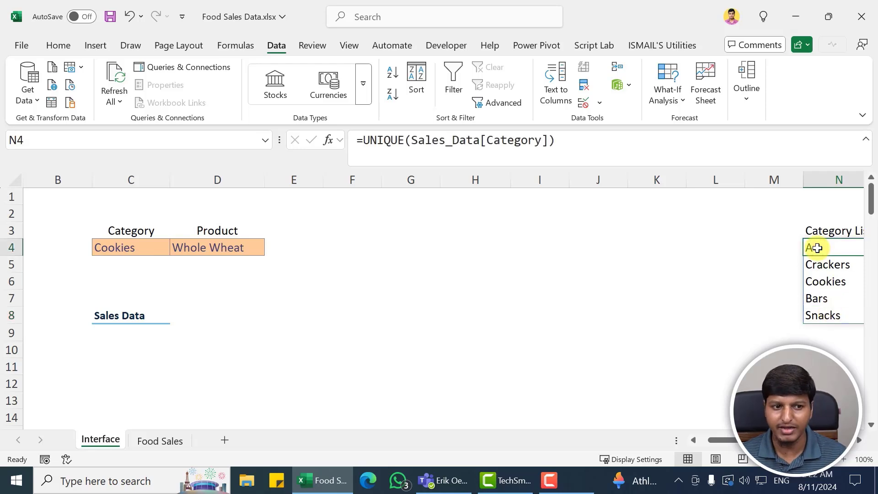
key("Right")
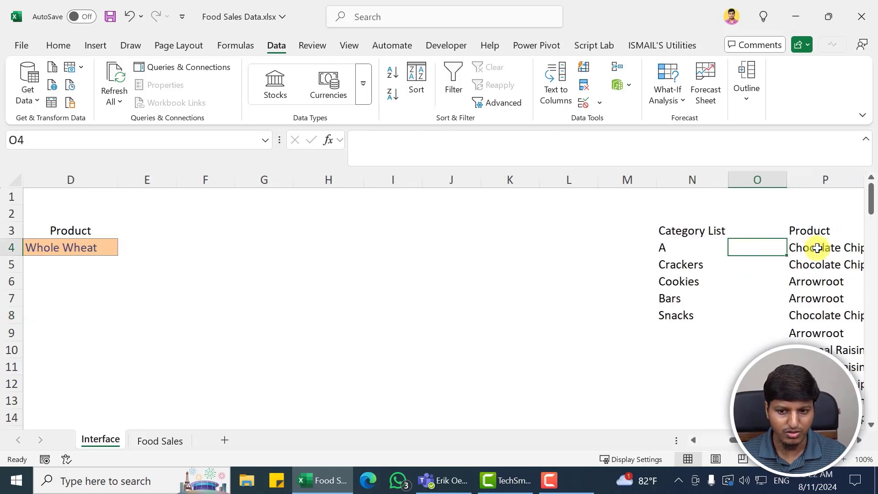
key("Left")
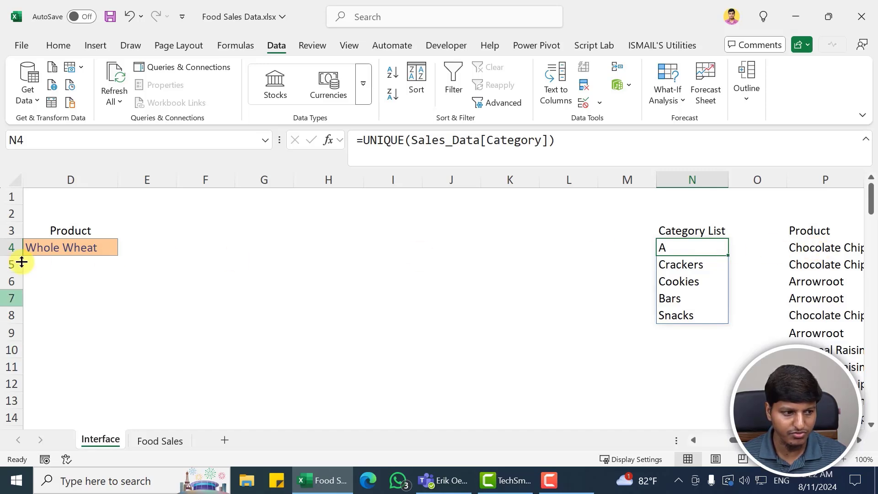
Enter the spill reference =N4# in cell K4 and review its formula.
left_click(483, 249)
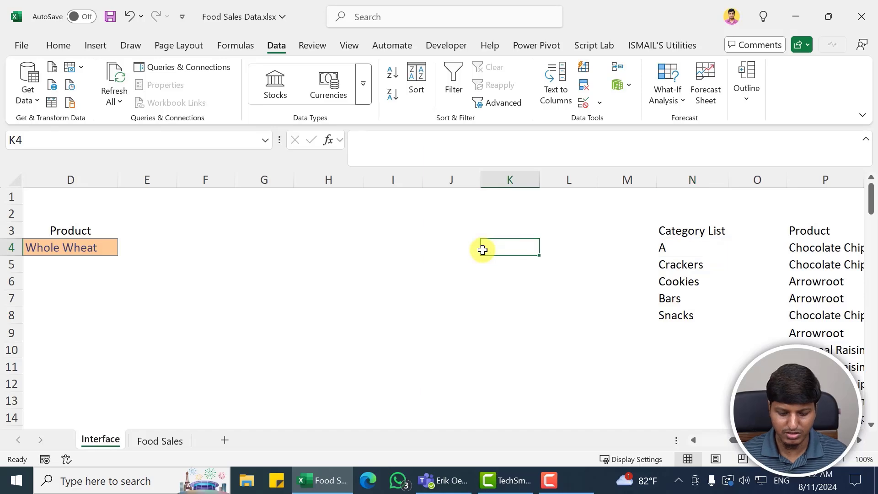
type("=")
key("Right")
key("Right")
key("Right")
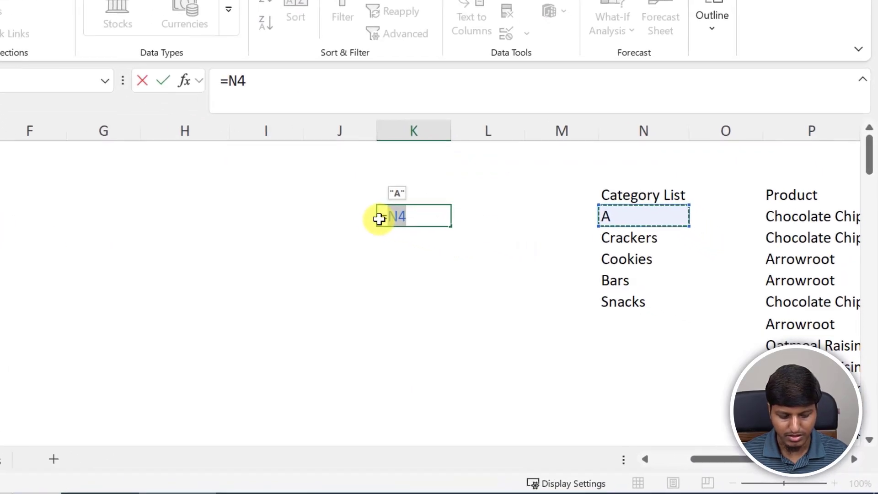
type("#")
key("Return")
left_click(372, 214)
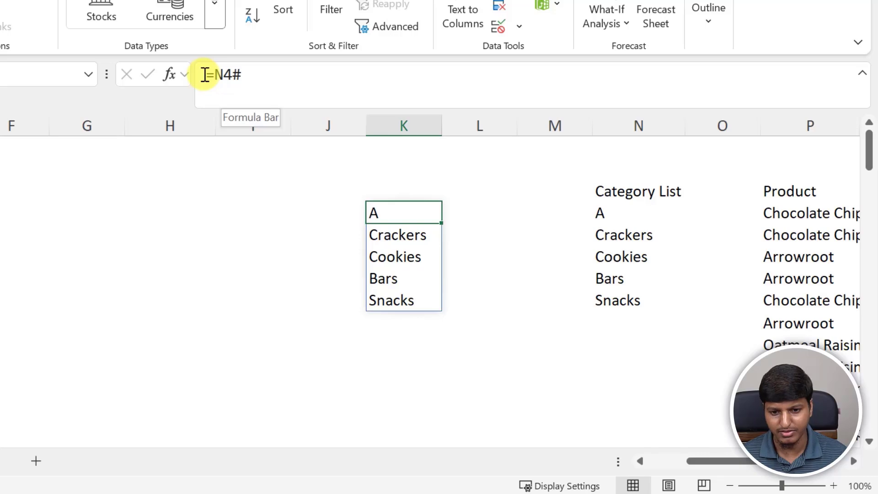
Define a workbook-level name CategoryList in the Name Manager that refers to =Interface!$N$4#.
left_click(628, 211)
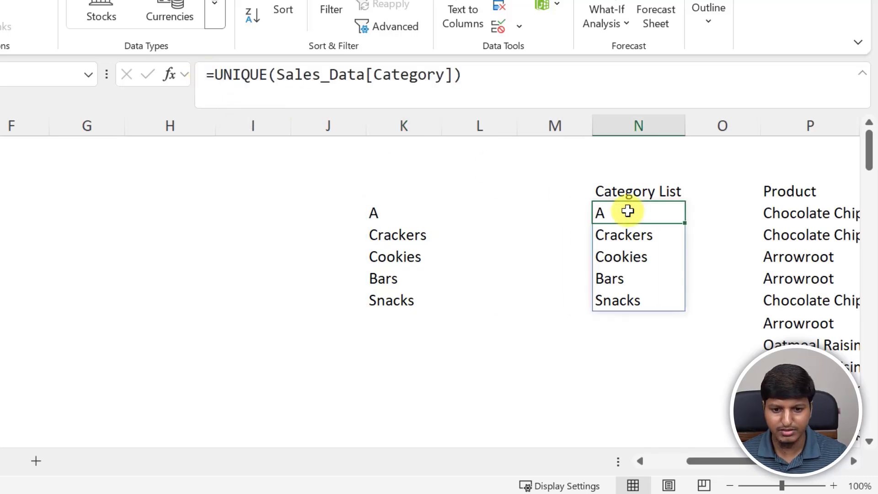
key("ctrl+F3")
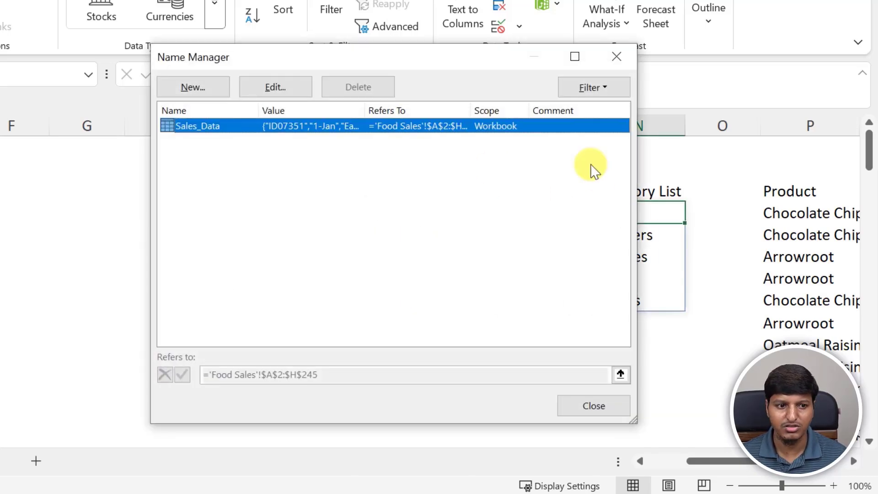
left_click(613, 57)
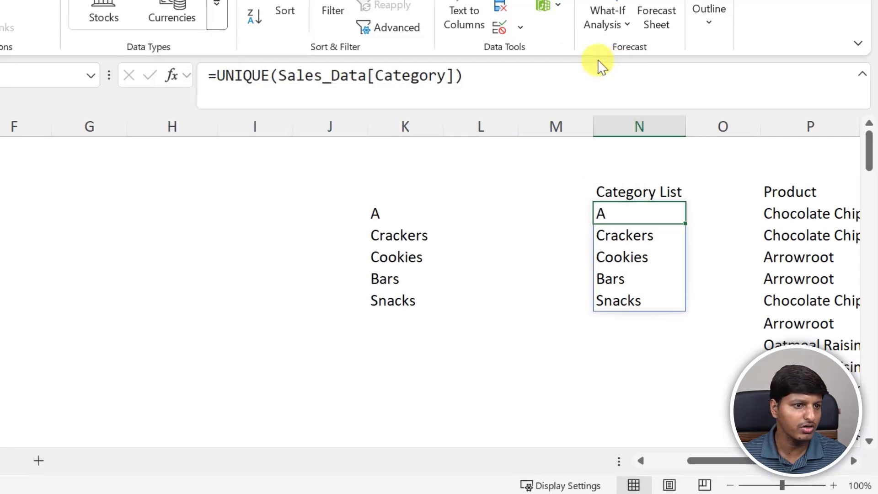
left_click(170, 13)
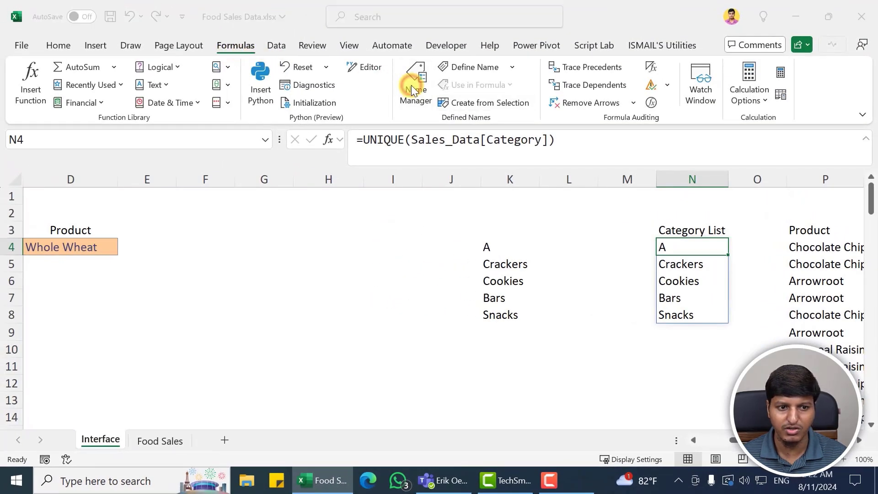
left_click(368, 61)
left_click(346, 150)
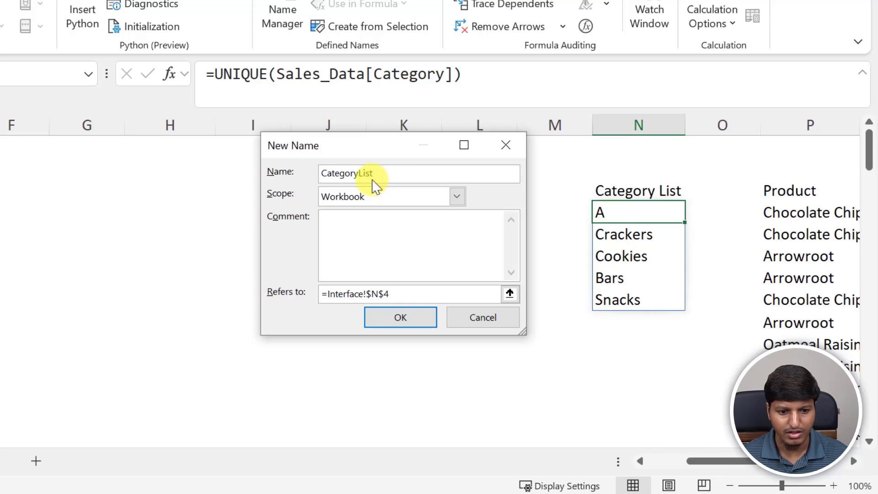
left_click(447, 292)
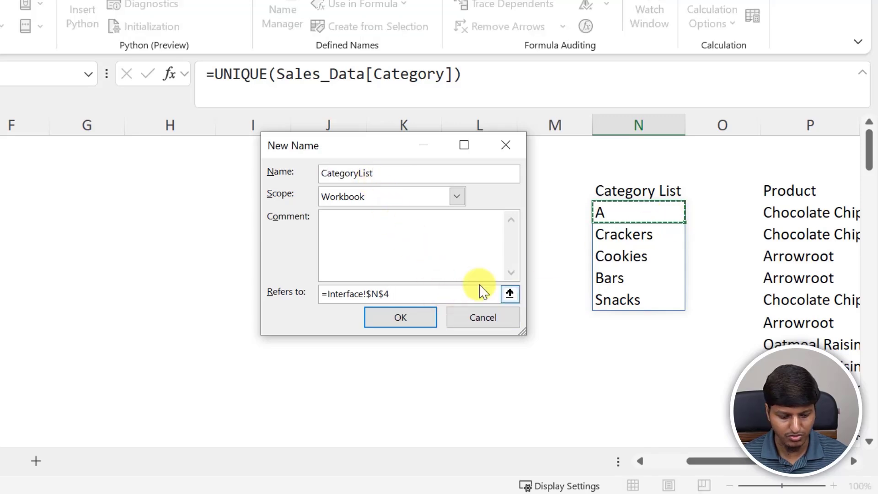
left_click(411, 323)
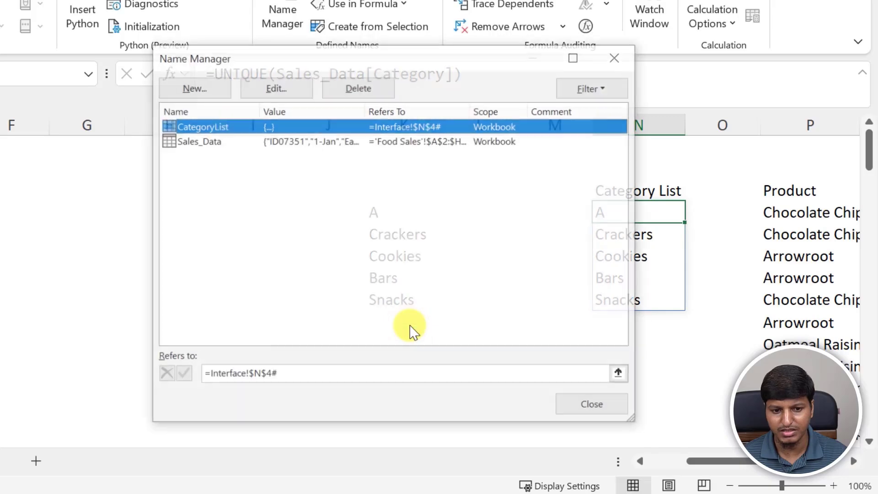
left_click(633, 57)
Replace the formula in cell K4 with =CategoryList.
left_click(392, 210)
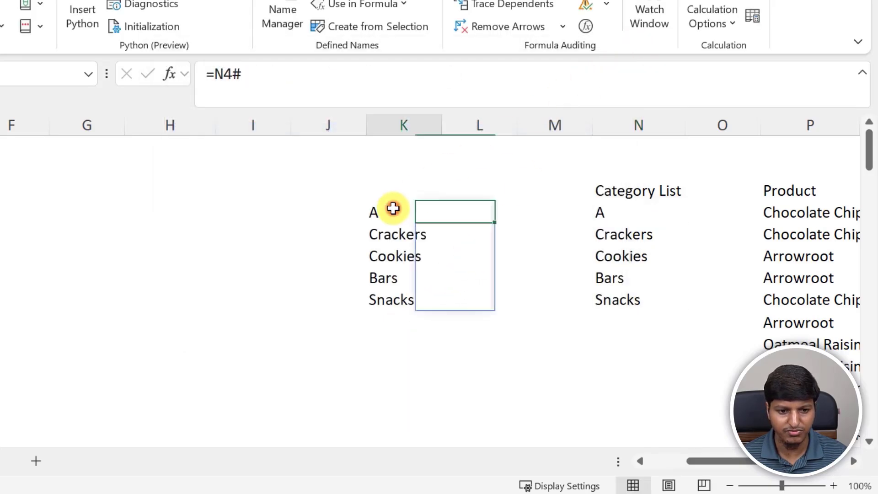
left_click_drag(216, 73, 316, 82)
type("cat")
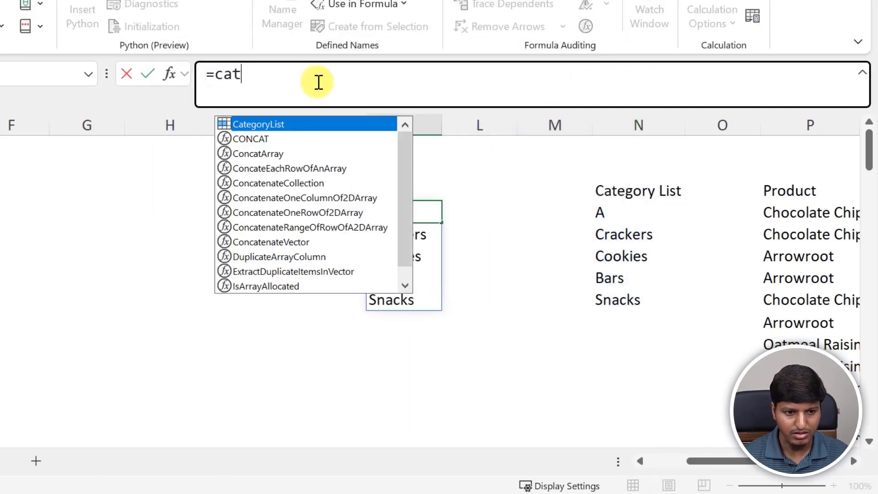
key("Tab")
key("Return")
key("Up")
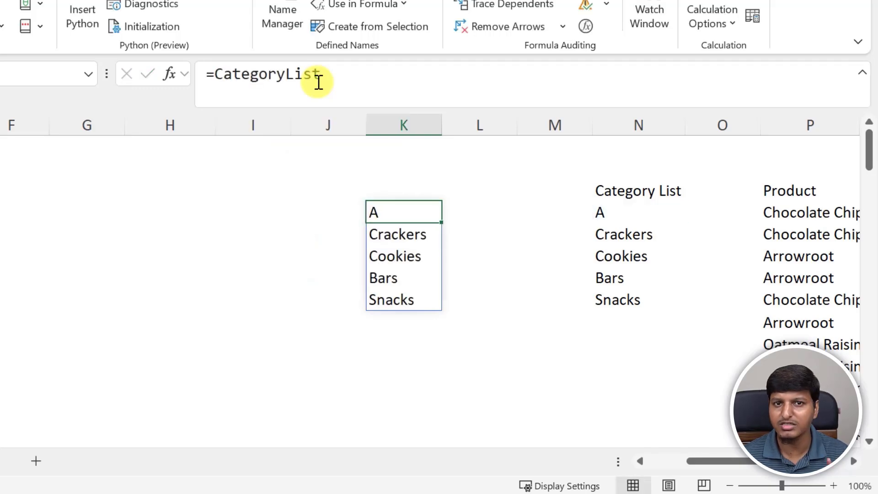
Clear the test formula from cell K4 and open the data validation settings of the Category cell C4.
key("Delete")
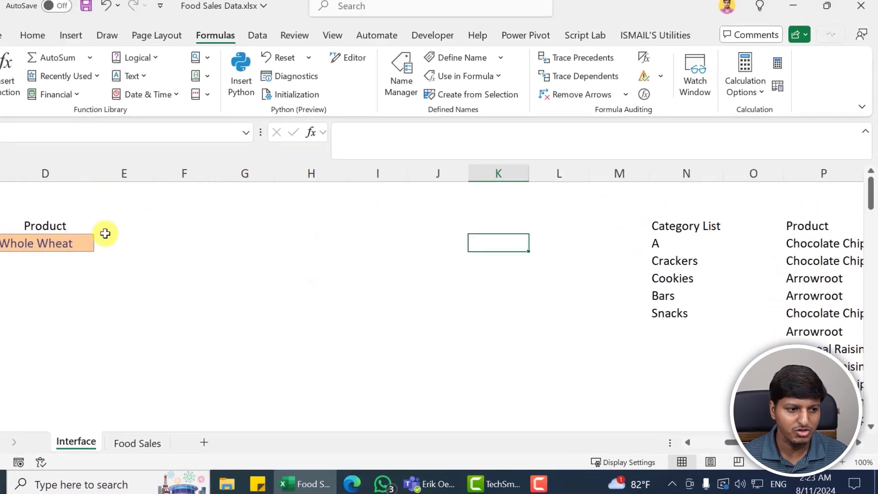
left_click(108, 244)
key("Left")
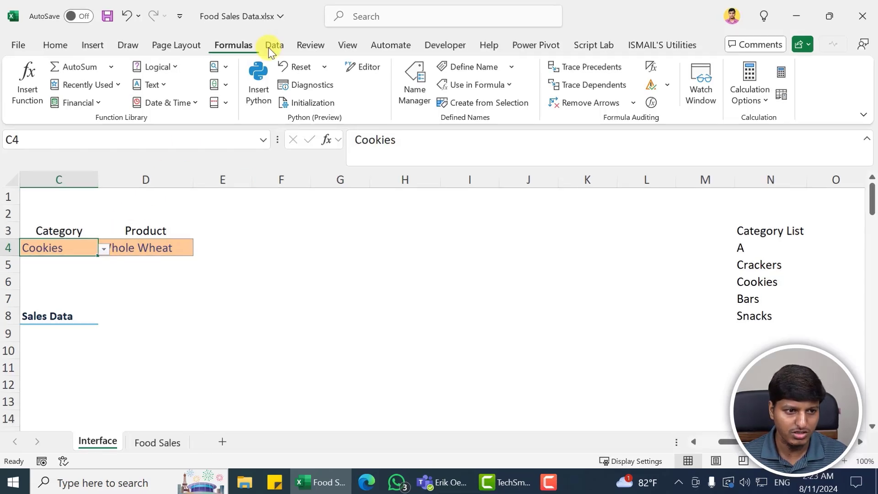
left_click(274, 46)
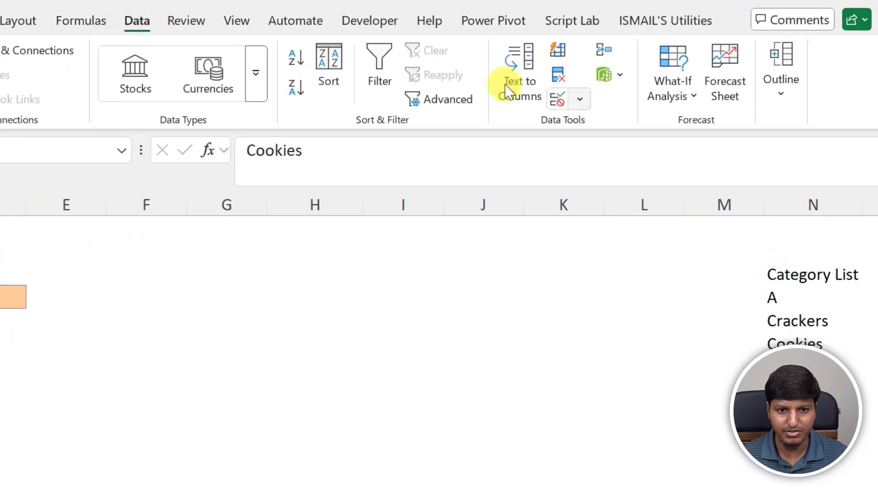
left_click(585, 101)
left_click(592, 126)
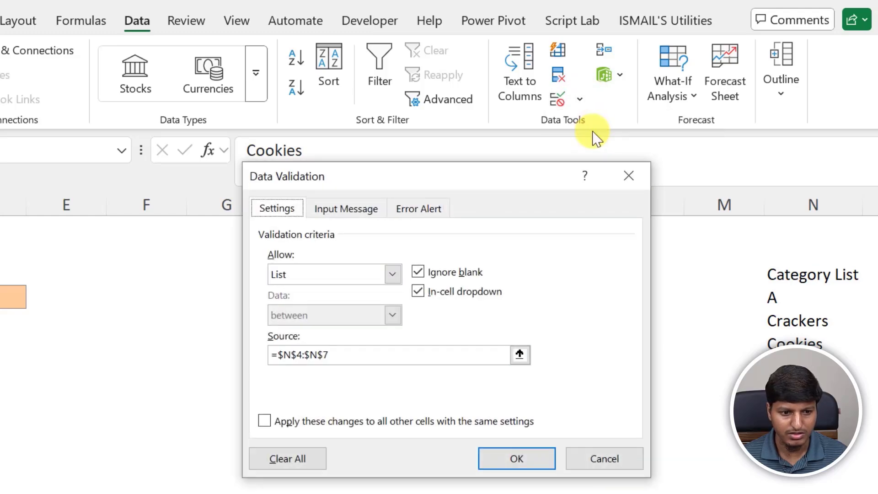
Replace the list source of C4's data validation with the defined name, =CategoryList.
left_click(358, 350)
left_click(67, 366)
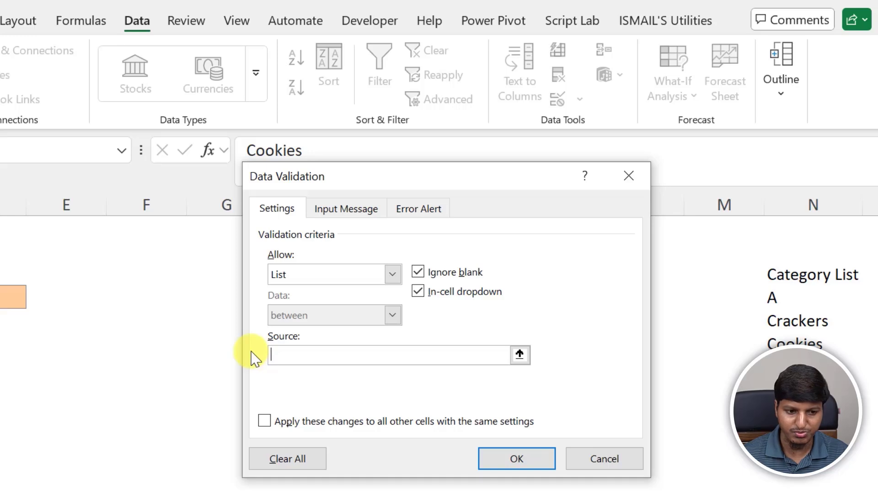
key("F3")
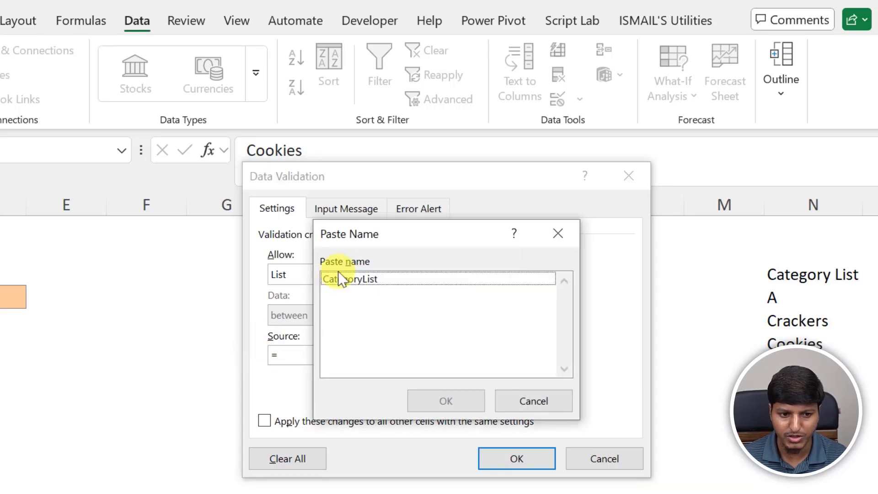
left_click_drag(346, 238, 421, 214)
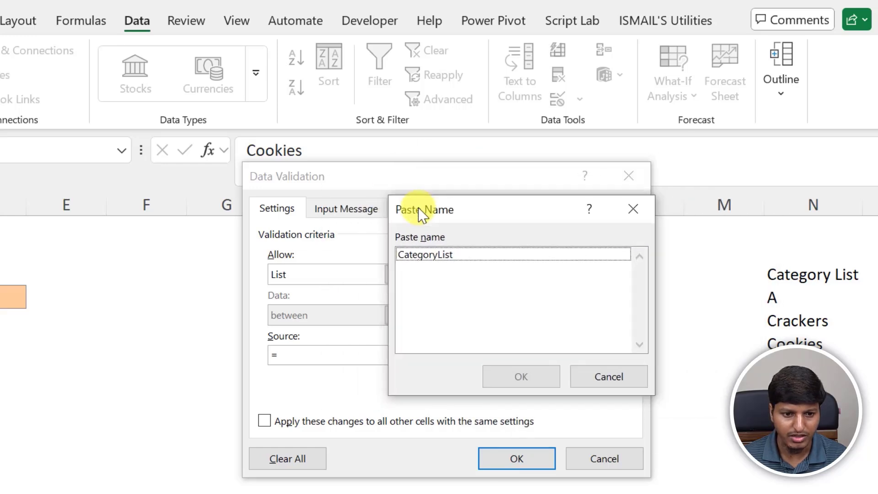
left_click(422, 263)
left_click(519, 380)
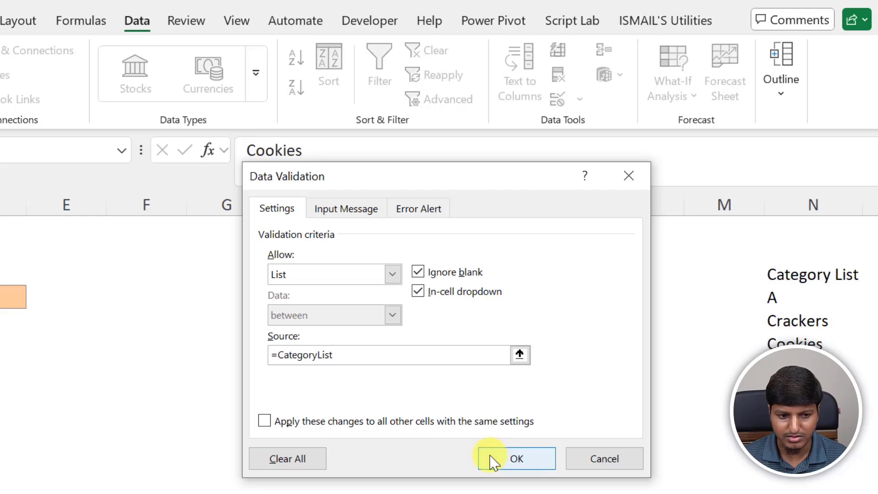
left_click(491, 459)
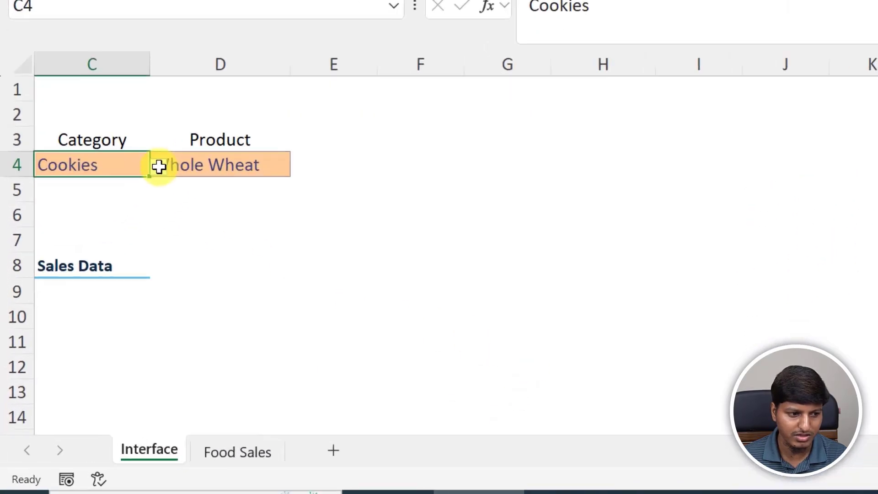
Review the Category drop-down in C4, and change the category in E2 of the Food Sales sheet to Bars.
left_click(159, 166)
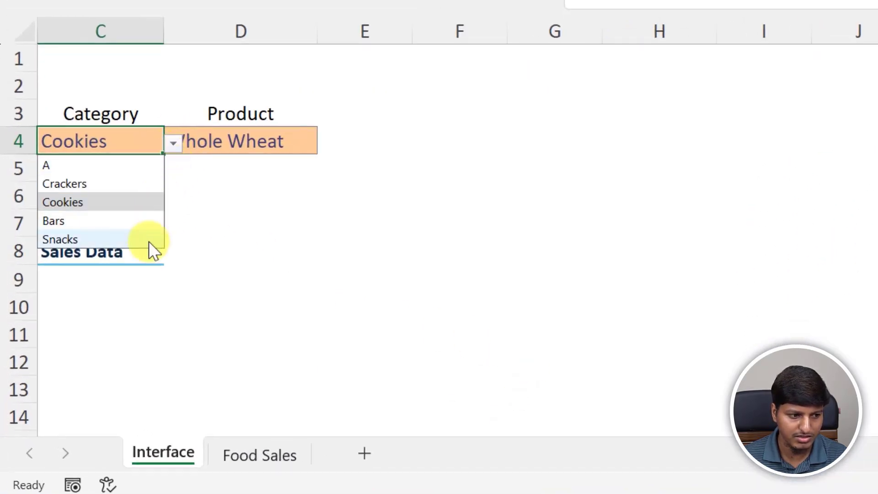
left_click(294, 269)
left_click(279, 457)
left_click(442, 78)
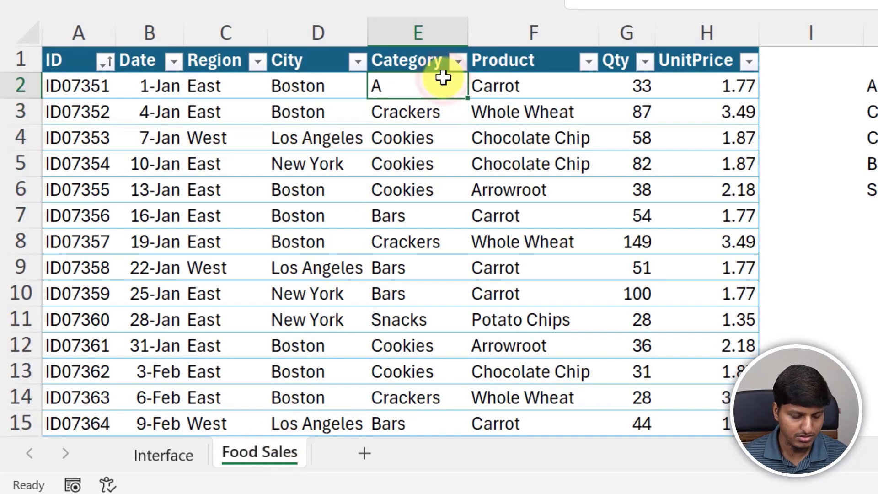
type("Bars")
key("Return")
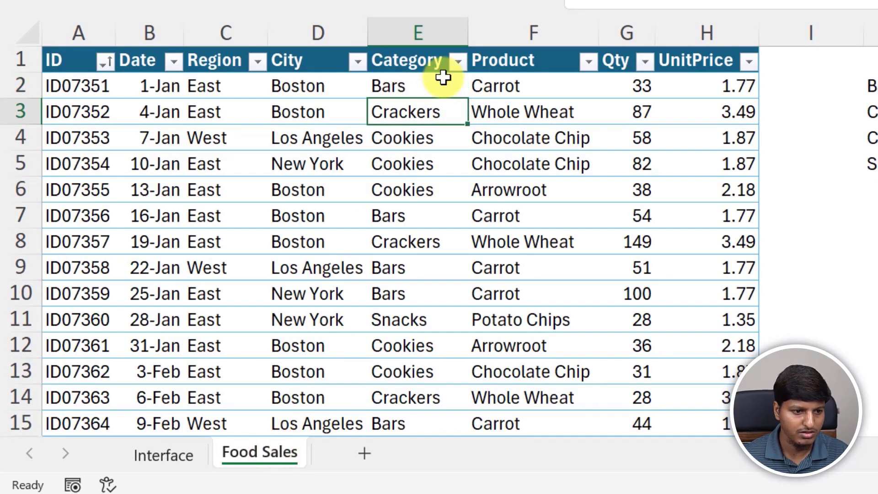
Review the entries of the Category drop-down in C4 on the Interface sheet.
left_click(169, 457)
left_click(125, 145)
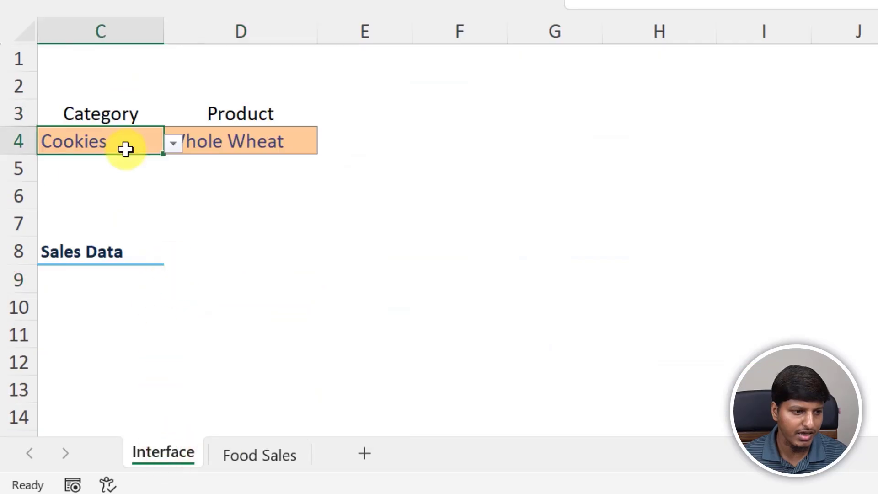
left_click(170, 144)
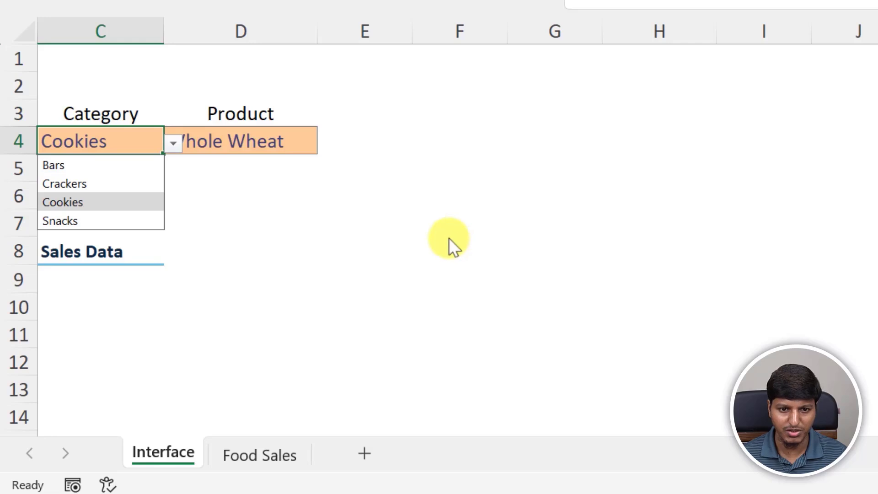
left_click(280, 137)
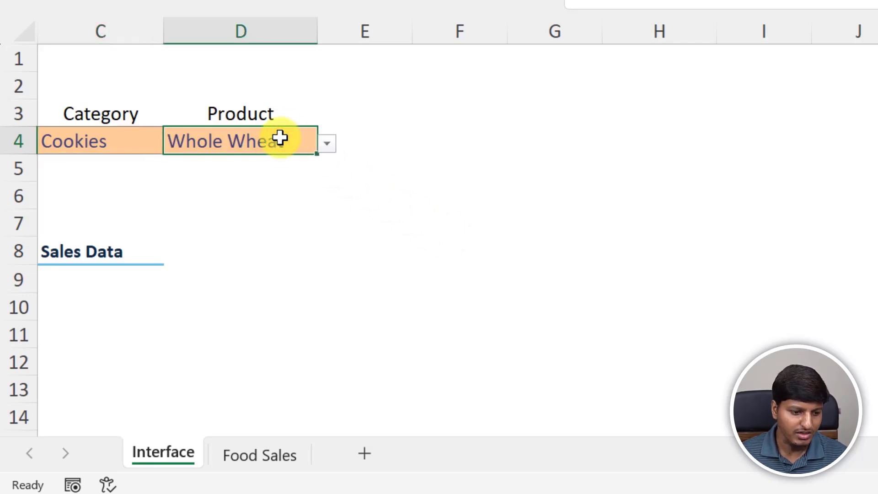
left_click(106, 139)
left_click(234, 139)
left_click(130, 141)
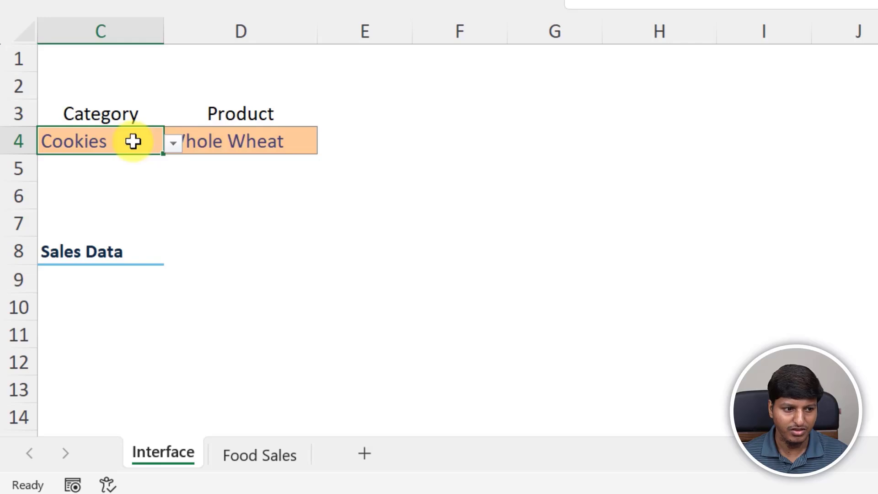
left_click(244, 146)
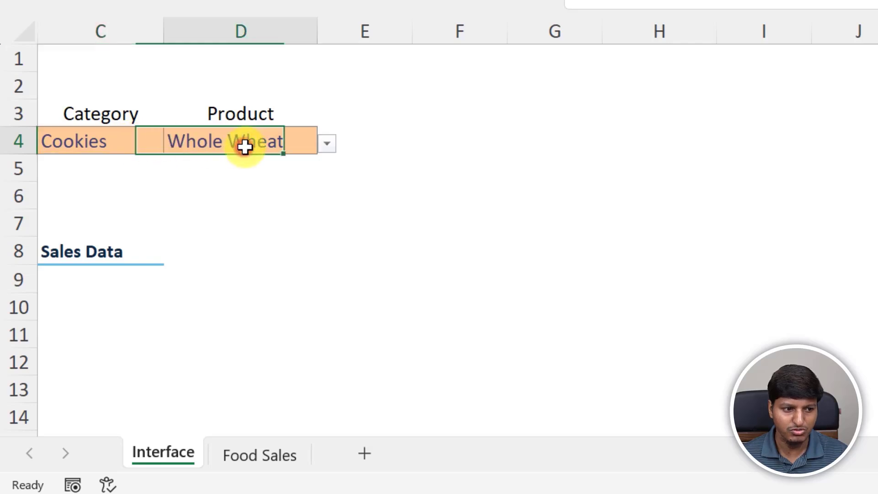
left_click(106, 138)
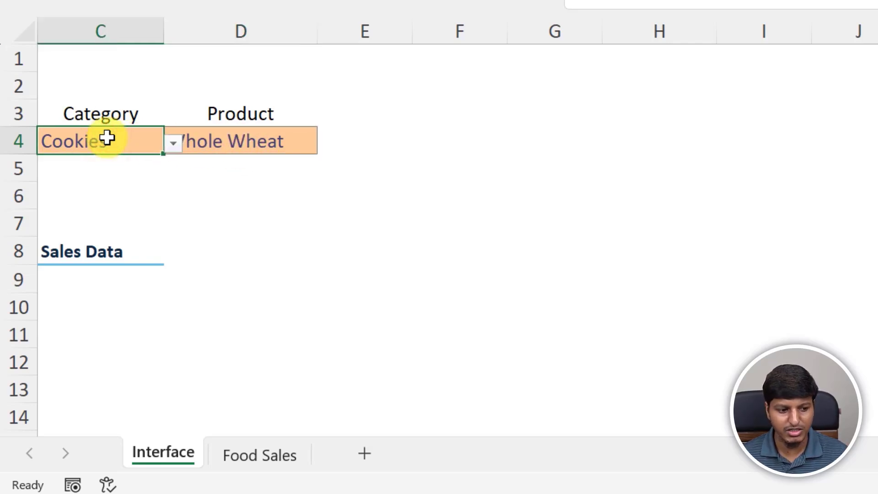
Clear the UNIQUE formula in J2 of the Food Sales sheet and begin a FILTER formula with Sales_Data[Product] as its array.
left_click(236, 457)
left_click(627, 206)
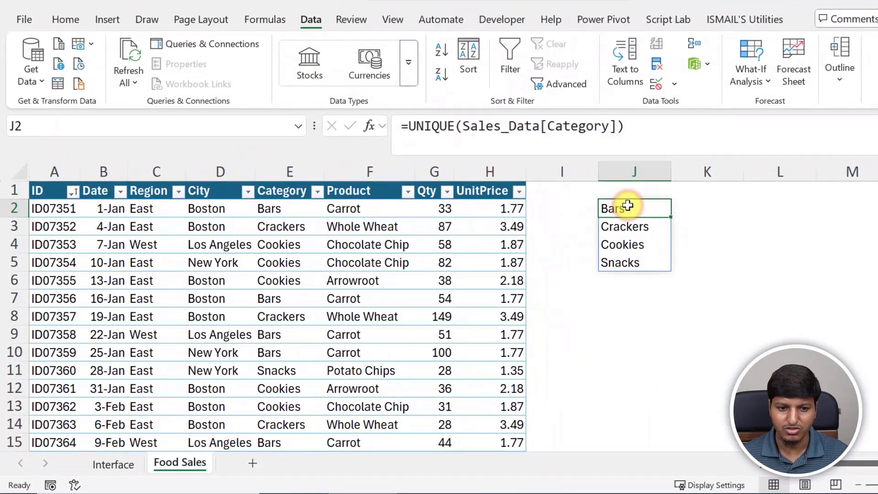
key("Delete")
type("=filte")
key("Tab")
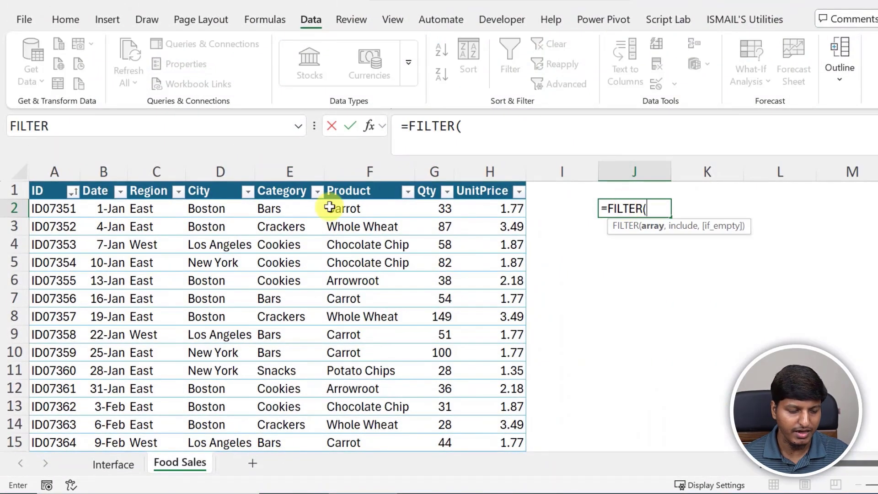
left_click(365, 177)
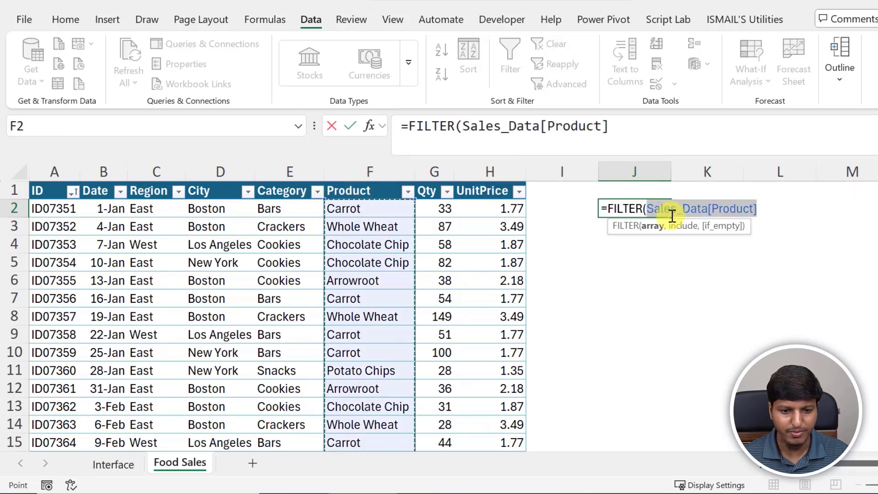
type(",")
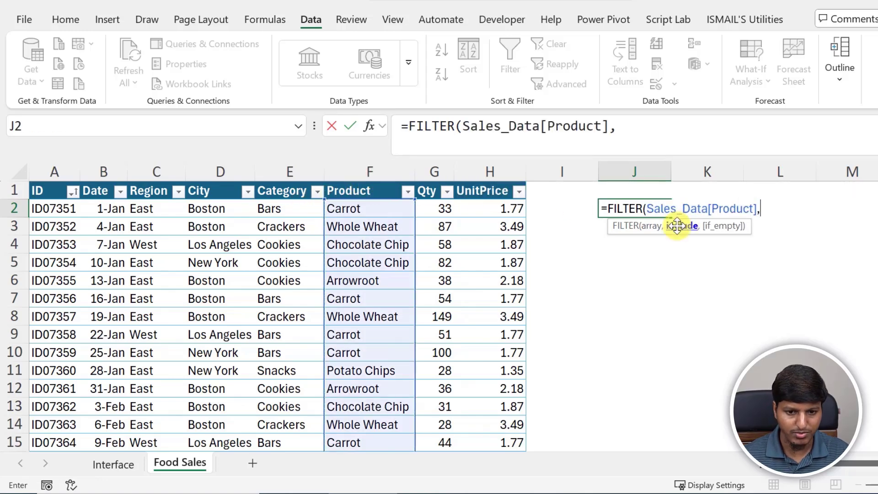
Complete the FILTER formula in J2 with the include condition Sales_Data[Category]=Interface!C4.
left_click(280, 187)
type("=")
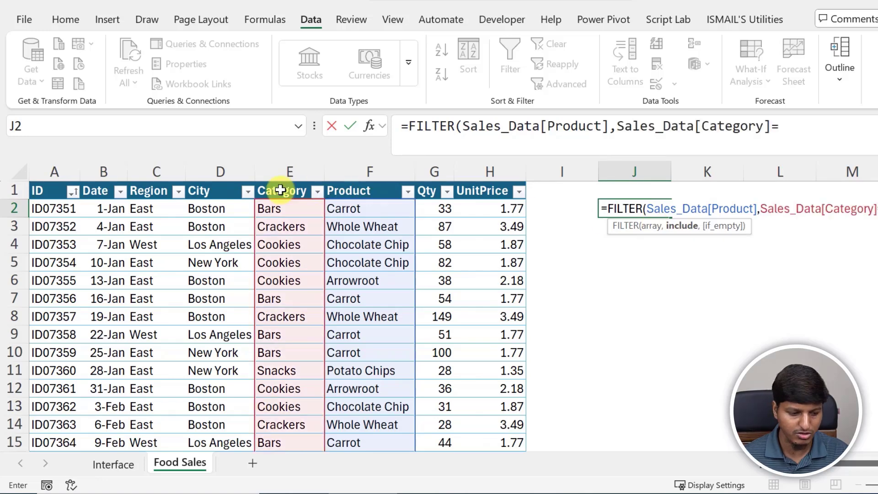
left_click(120, 465)
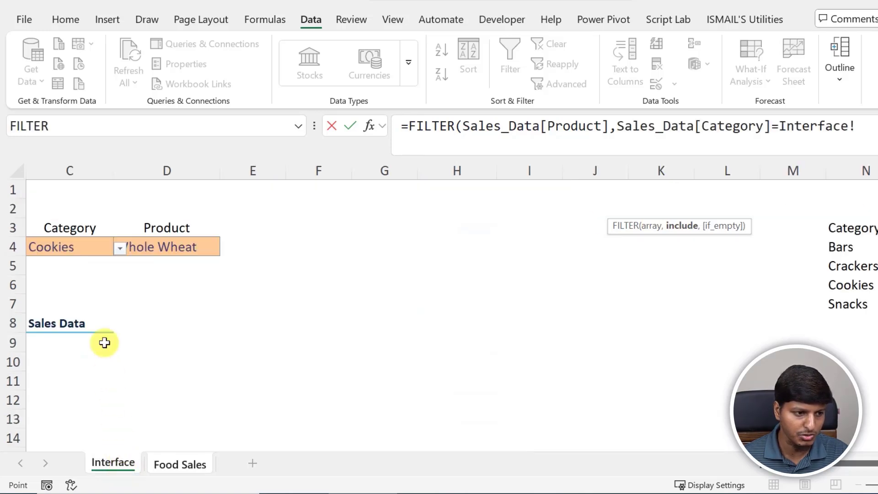
left_click(104, 253)
type(")")
key("Return")
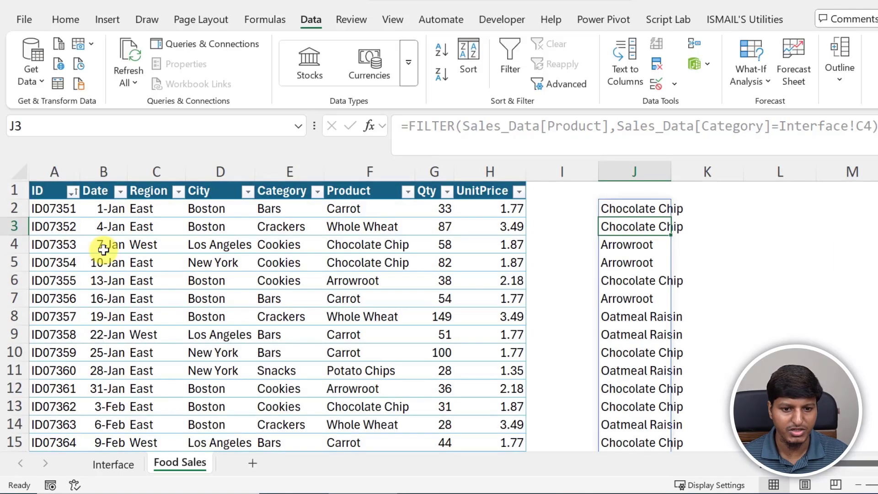
Autofit the width of column J and wrap the FILTER formula in J2 in a UNIQUE function.
left_click(666, 209)
double_click(671, 172)
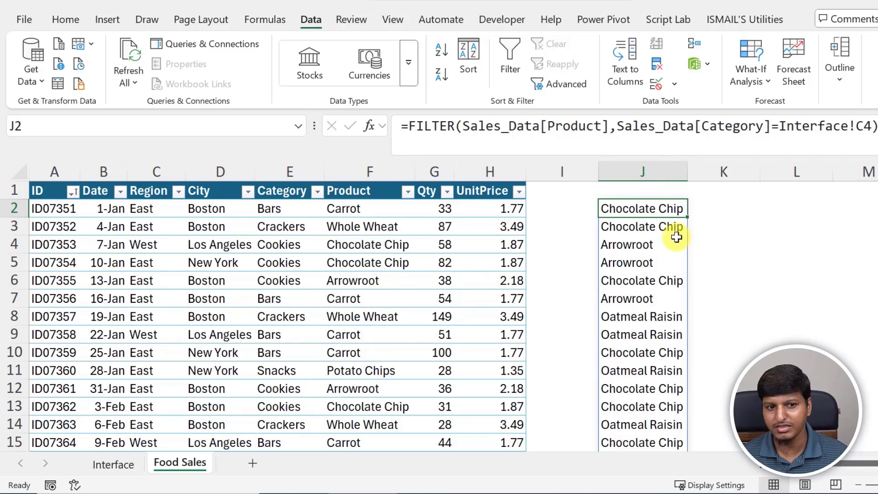
left_click(407, 125)
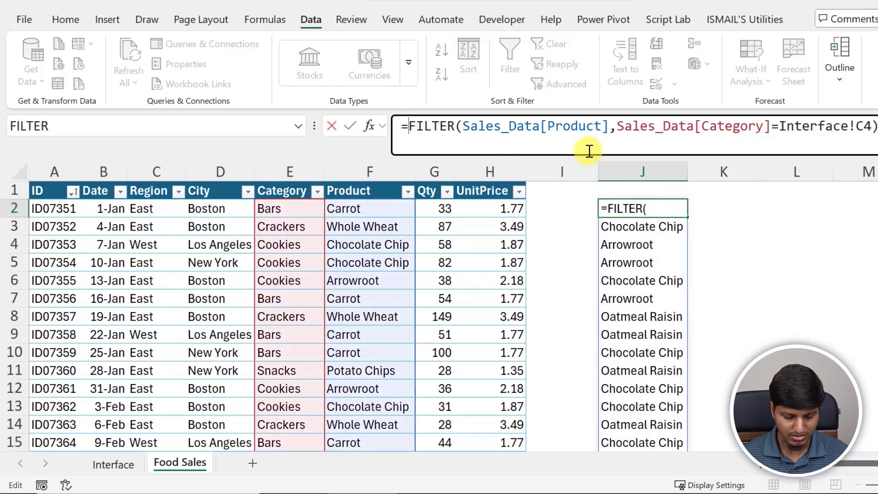
type("UNIQUE(")
key("End")
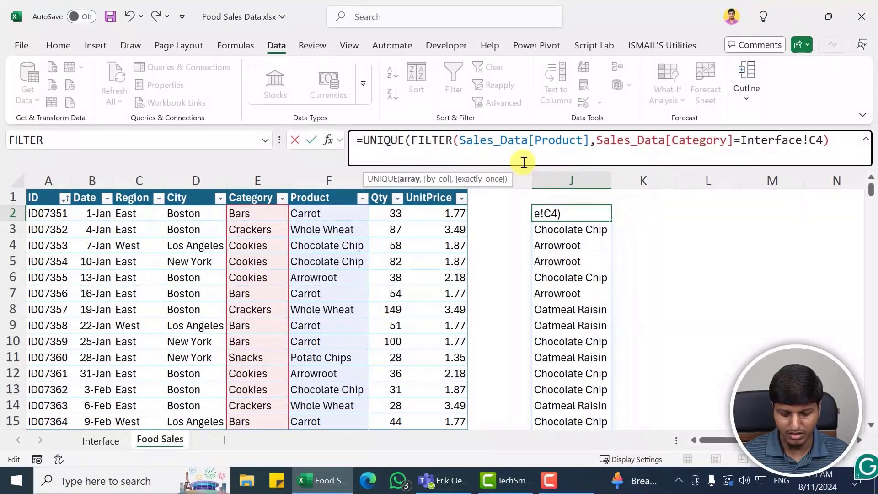
type(")")
key("Return")
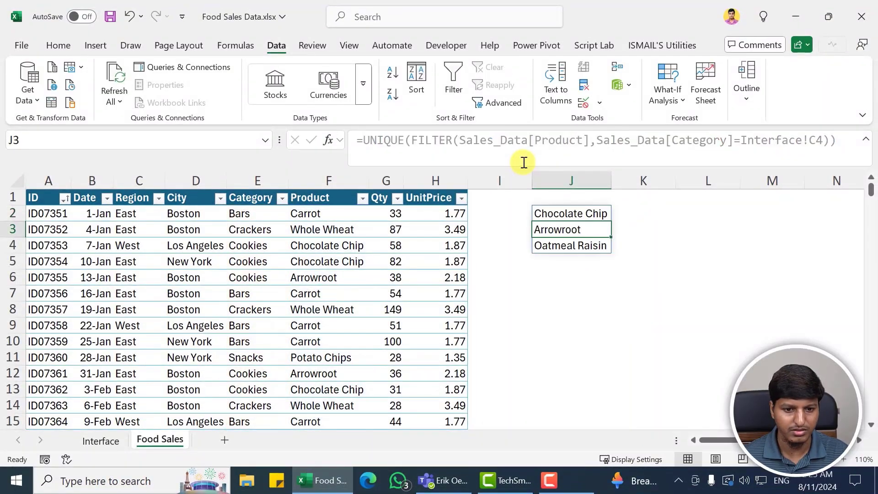
Copy the text of the whole UNIQUE and FILTER formula from cell J2, leaving the cell unedited.
left_click(592, 215)
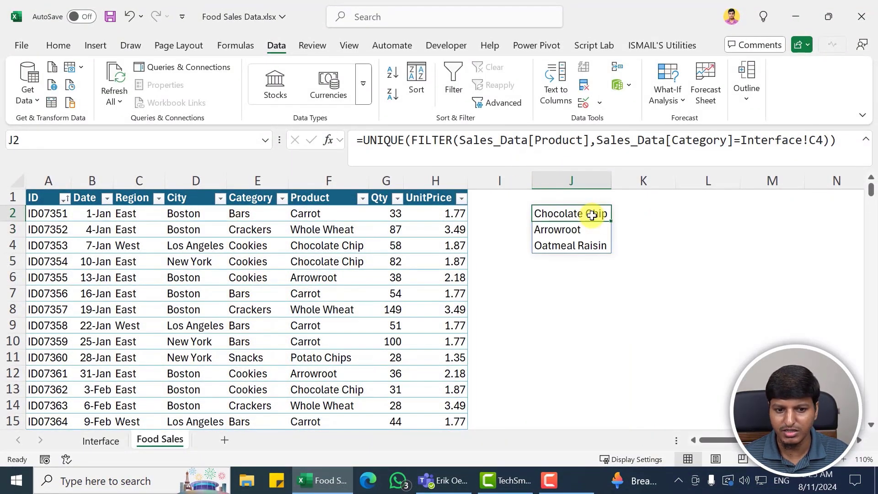
left_click(848, 144)
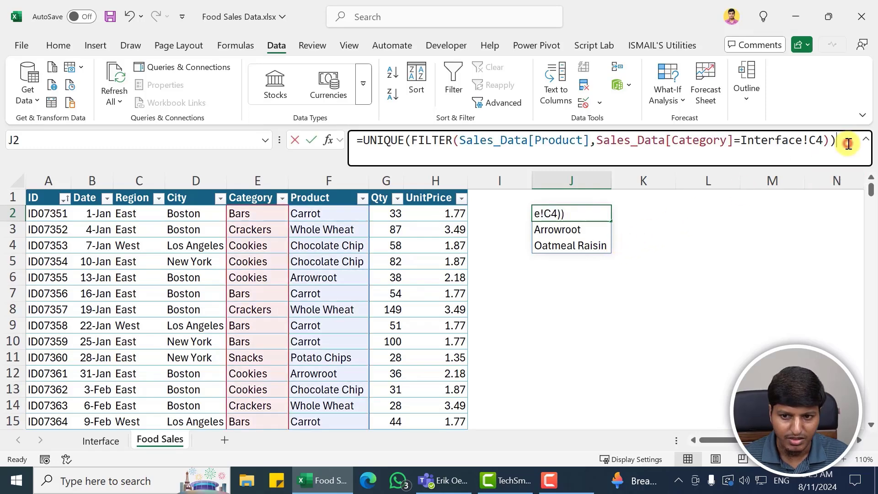
left_click_drag(849, 143, 343, 137)
key("ctrl+c")
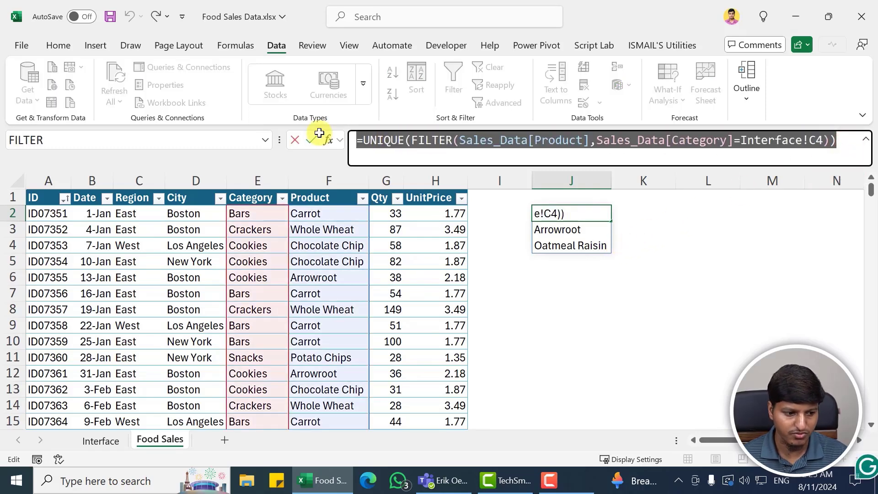
key("Escape")
Replace the formula in P4 of the Interface sheet with the copied =UNIQUE(FILTER(Sales_Data[Product],Sales_Data[Category]=Interface!C4)).
left_click(100, 440)
left_click(741, 231)
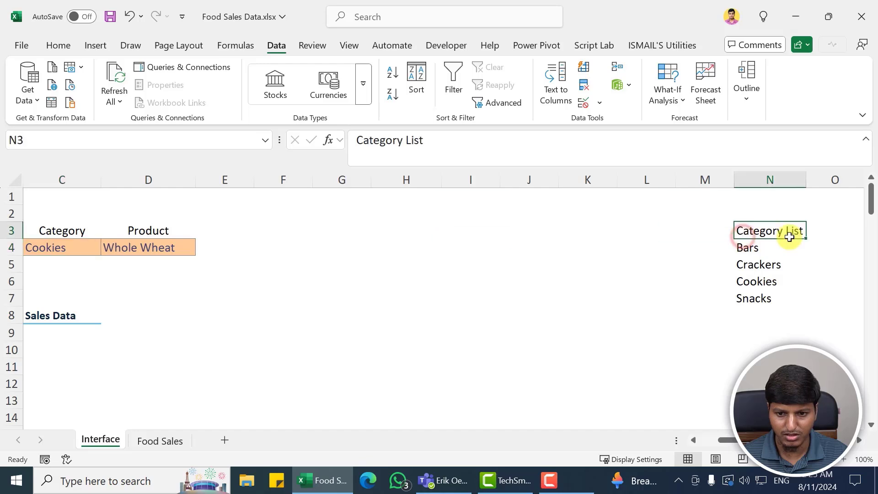
key("Right")
key("Down")
key("Right")
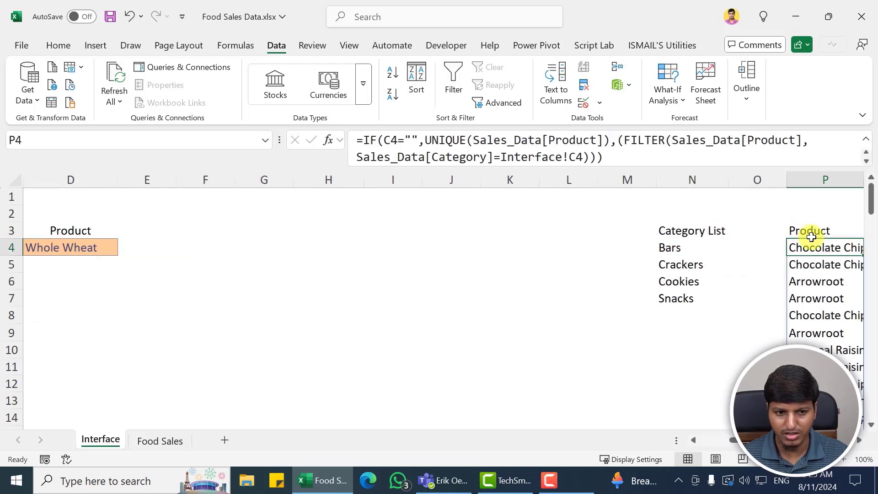
key("F2")
key("shift+Home")
key("shift+Up")
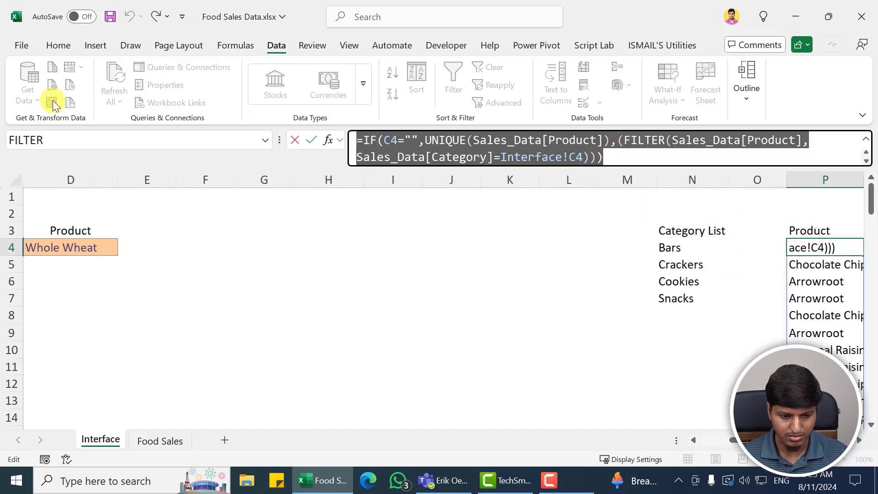
key("ctrl+v")
key("ctrl+Return")
key("Right")
key("Left")
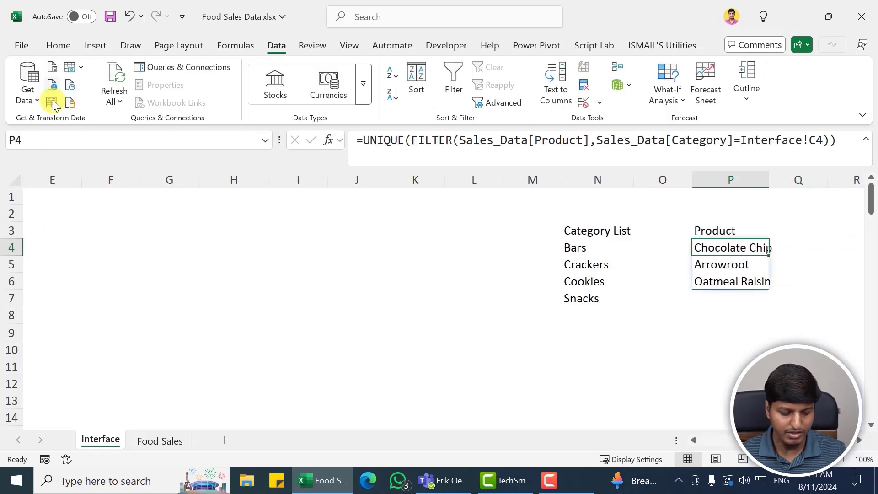
Define a workbook-scoped name ProdList that refers to the spill range =Interface!$P$4#.
key("ctrl+F3")
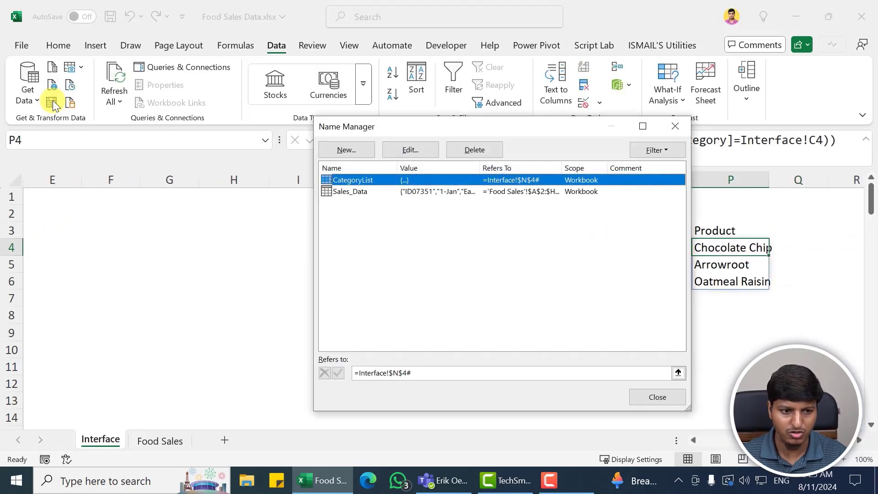
left_click(346, 150)
type("C")
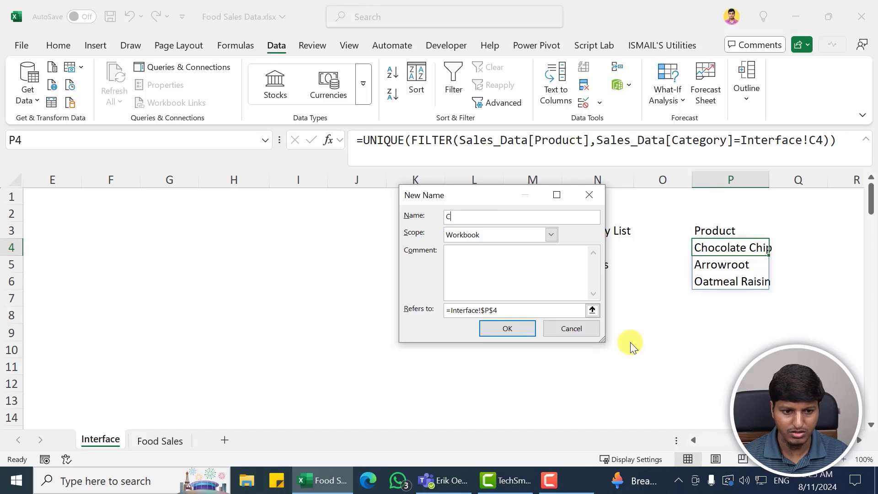
type("rodList")
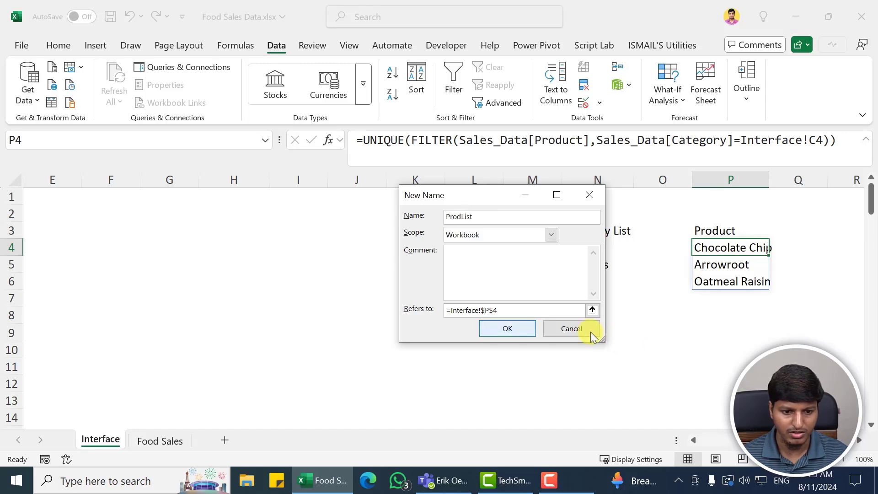
left_click(500, 310)
type("#")
left_click(509, 329)
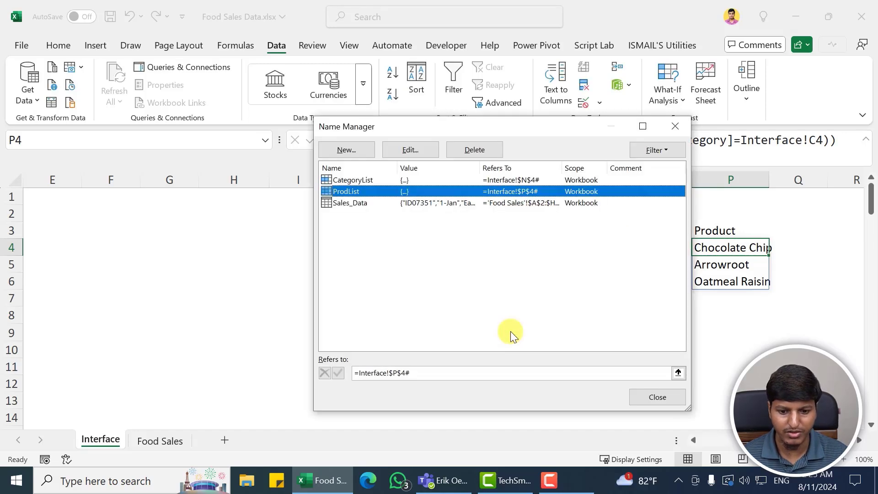
left_click(636, 398)
Apply list data validation to the Product cell D4 with =ProdList as its source.
left_click_drag(721, 439, 679, 439)
key("ctrl+Left")
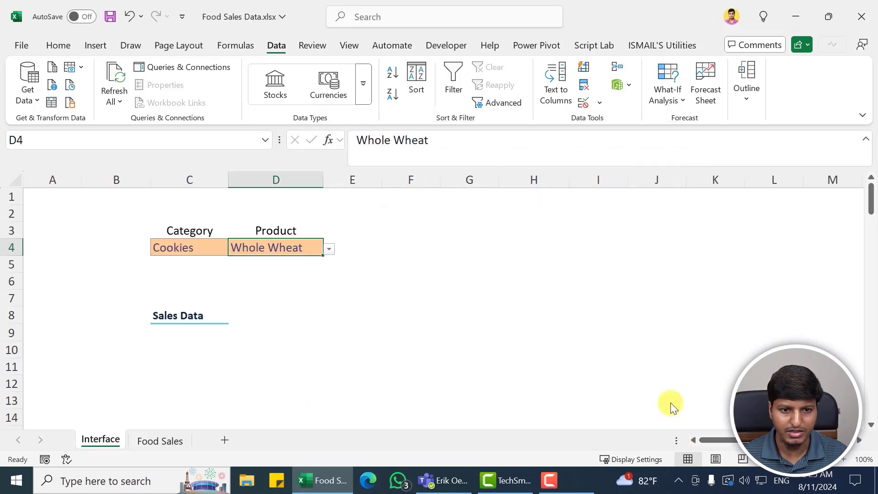
left_click(599, 104)
left_click(608, 122)
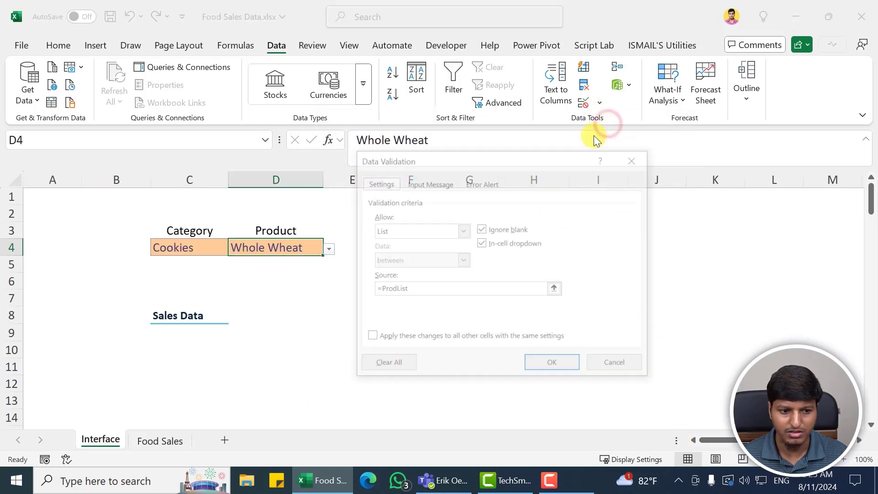
left_click(418, 289)
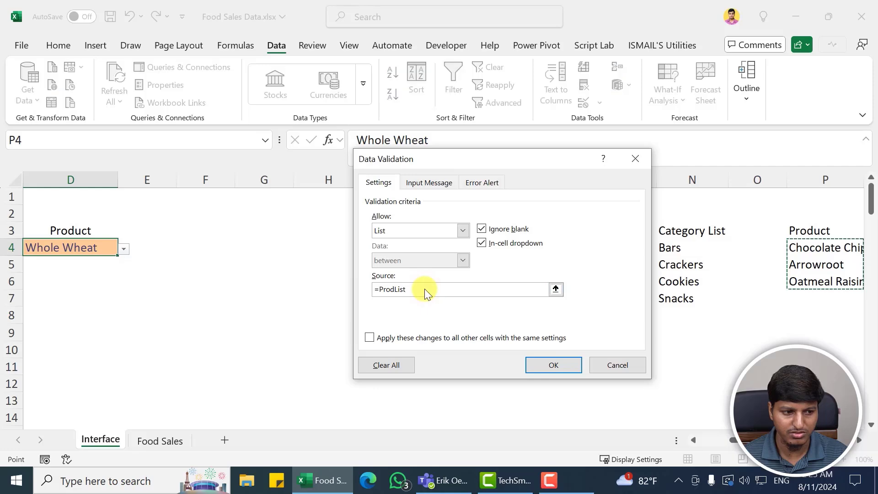
left_click(548, 363)
Choose Arrowroot from the Product drop-down in D4.
left_click(124, 249)
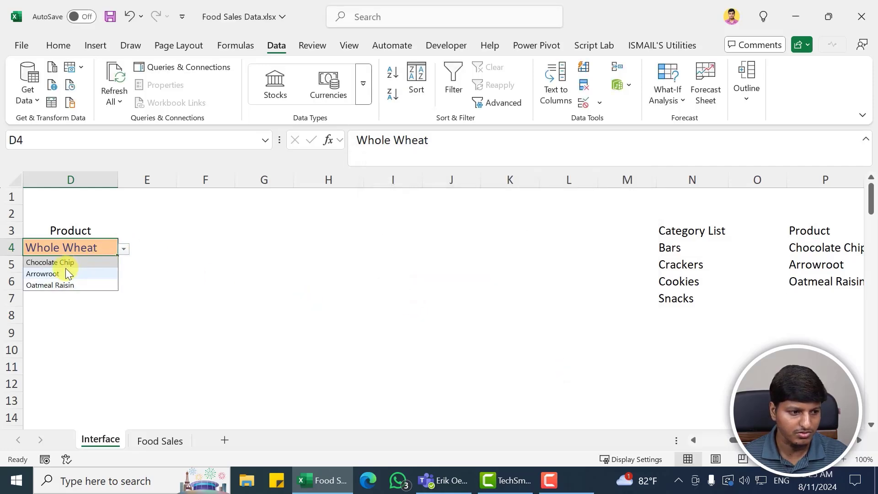
left_click(66, 268)
scroll(65, 269, "left", 3)
Test the dependent lists by choosing Bars as the category in C4 and Bran as the product in D4.
left_click(155, 248)
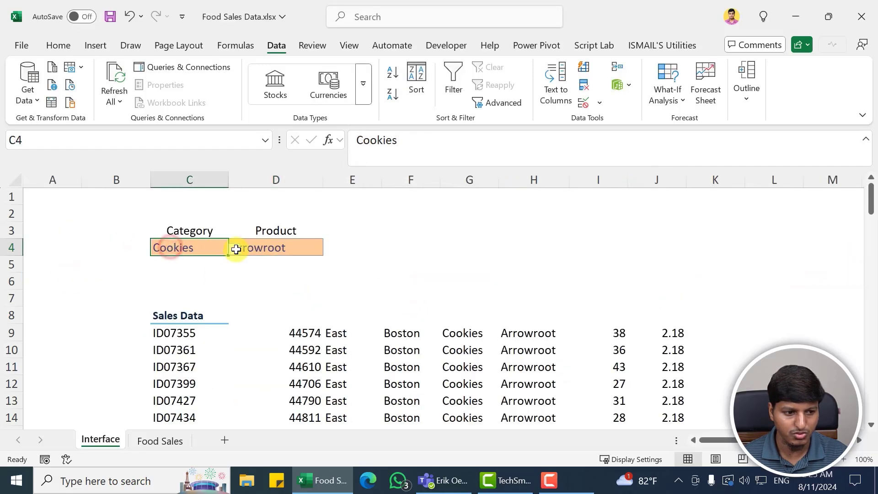
left_click(234, 249)
left_click(191, 260)
left_click(290, 247)
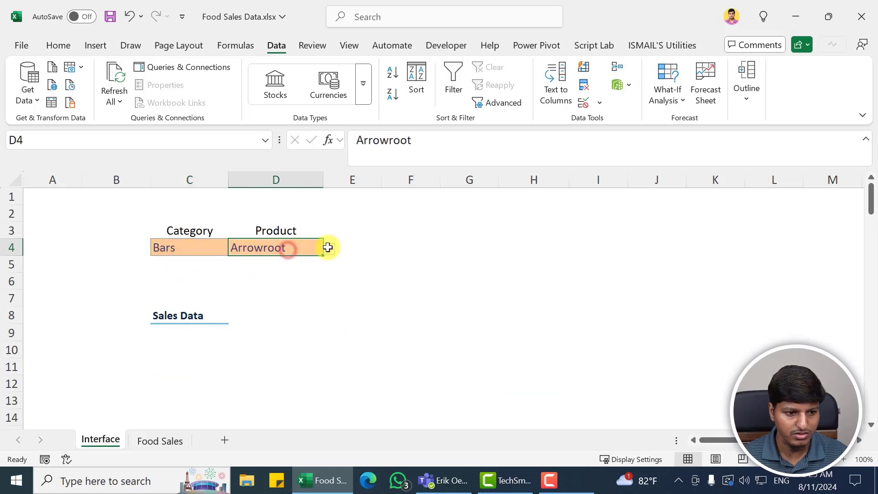
left_click(329, 248)
left_click(255, 273)
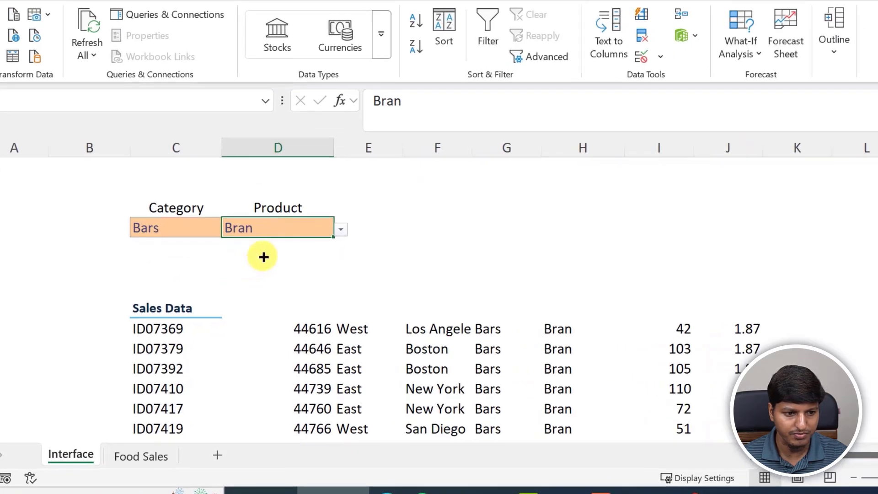
Set the category in C4 to Crackers and open the Product drop-down in D4 to check its options.
left_click(187, 220)
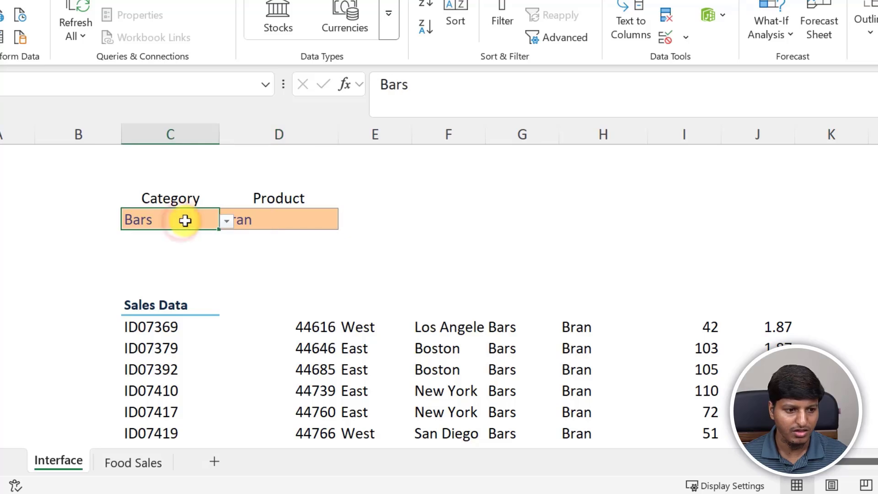
left_click(226, 221)
left_click(163, 255)
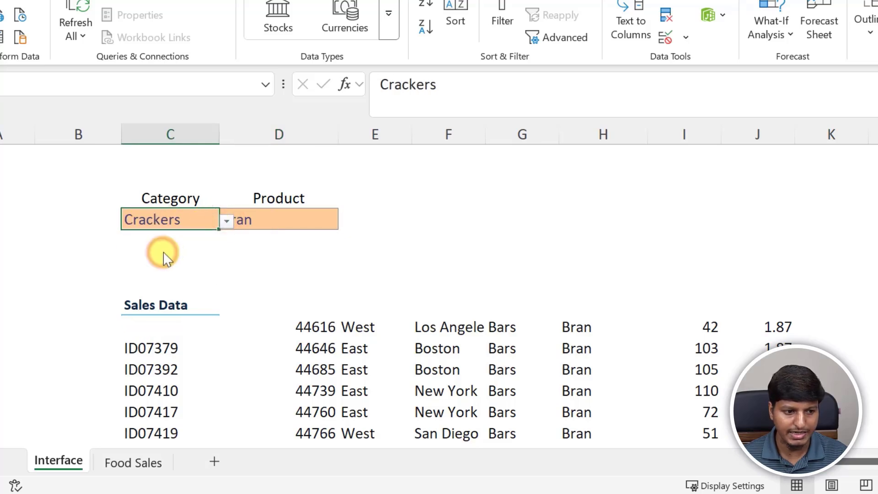
left_click(269, 222)
left_click(346, 221)
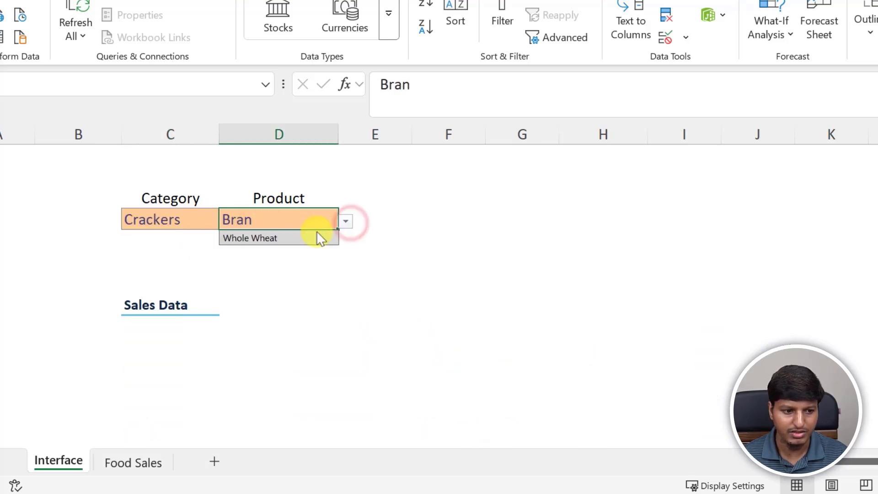
Set the category in C4 to Cookies and choose Oatmeal Raisin as the product in D4.
left_click(177, 221)
left_click(225, 221)
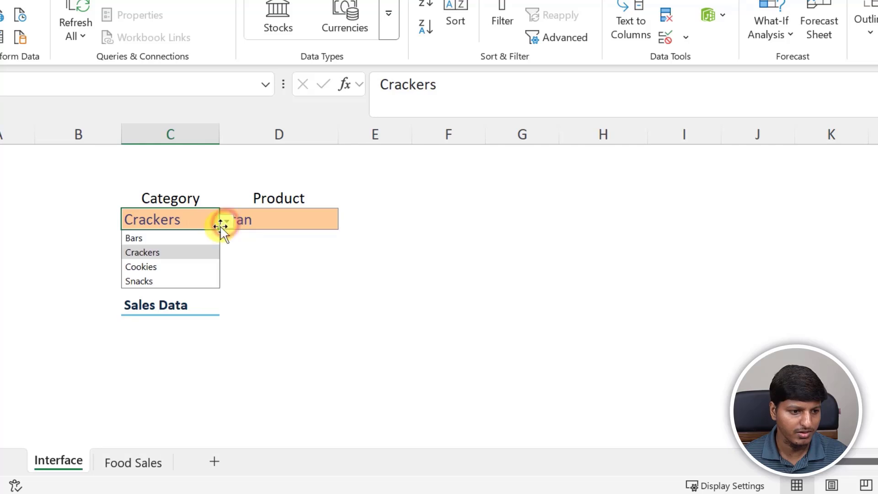
left_click(163, 267)
left_click(296, 224)
left_click(346, 222)
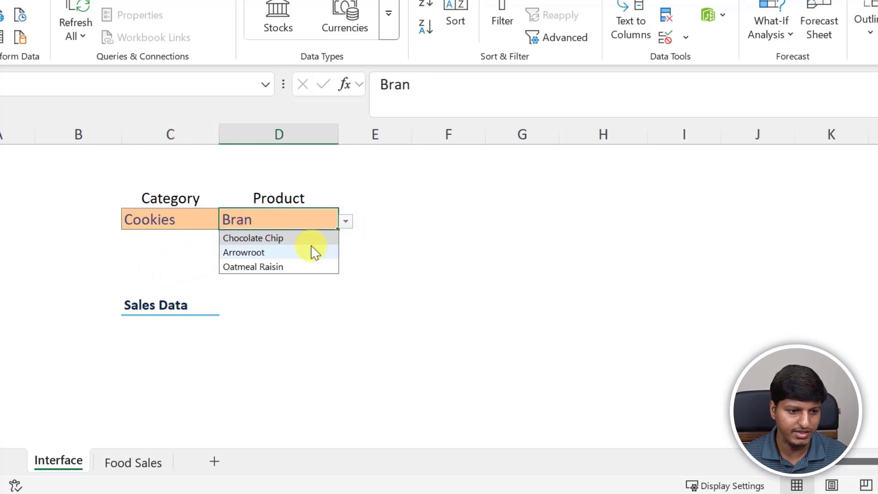
left_click(287, 264)
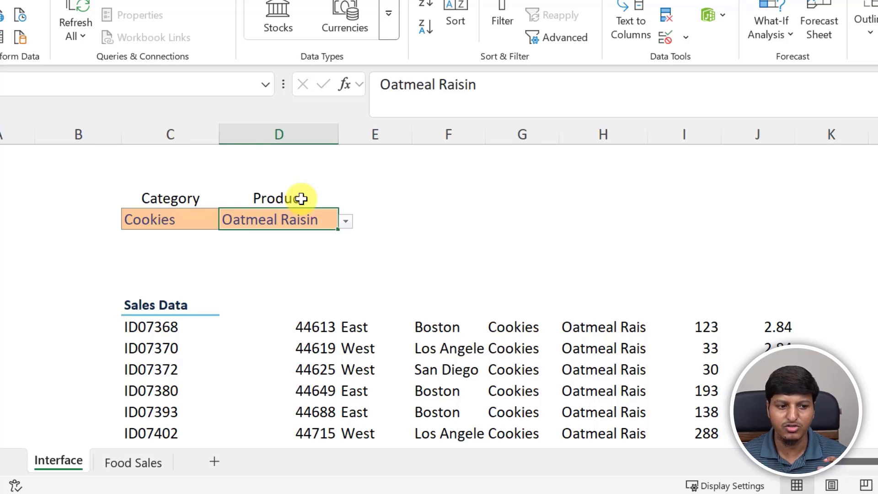
Clear the category in C4 and choose the #CALC! entry from the Product drop-down in D4.
left_click(196, 222)
key("Delete")
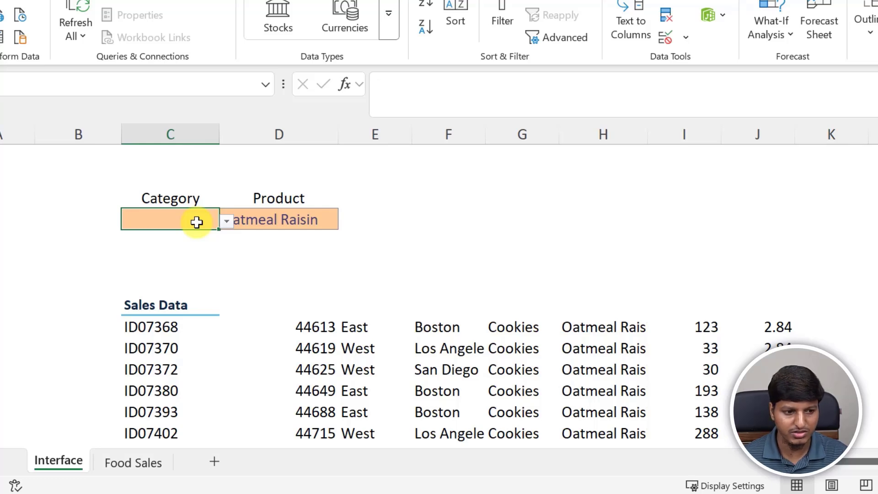
left_click(289, 217)
left_click(346, 223)
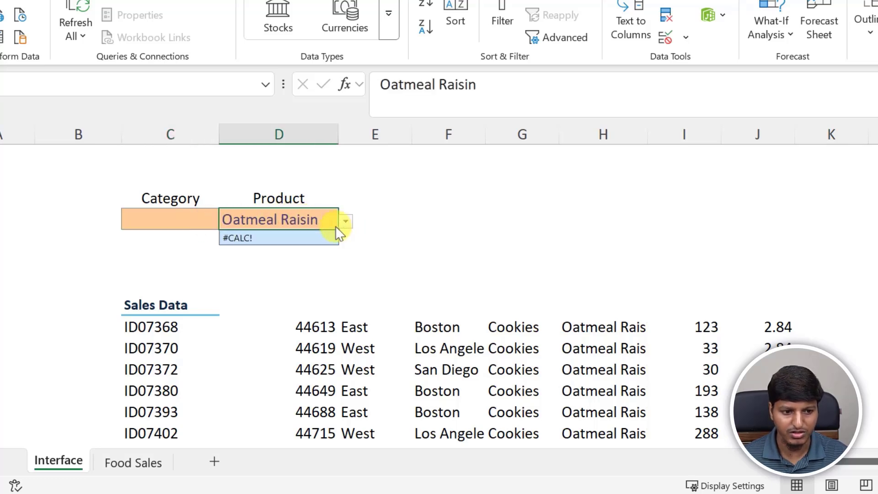
left_click(273, 235)
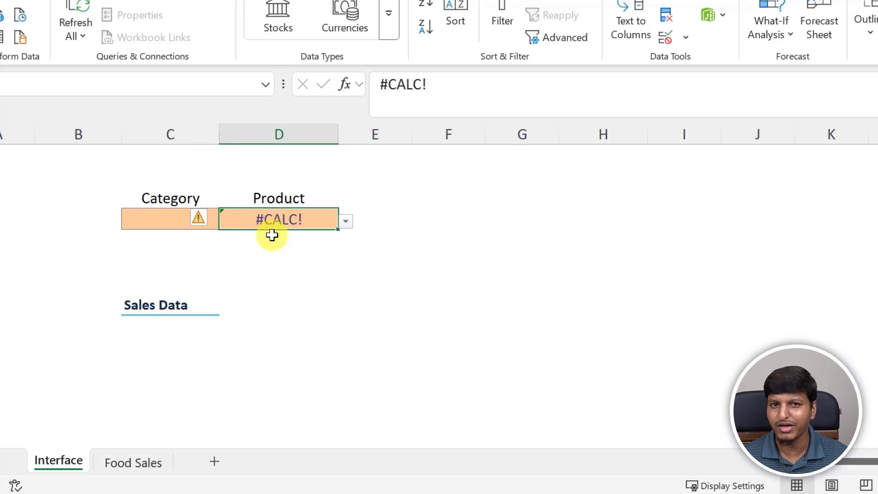
left_click(161, 220)
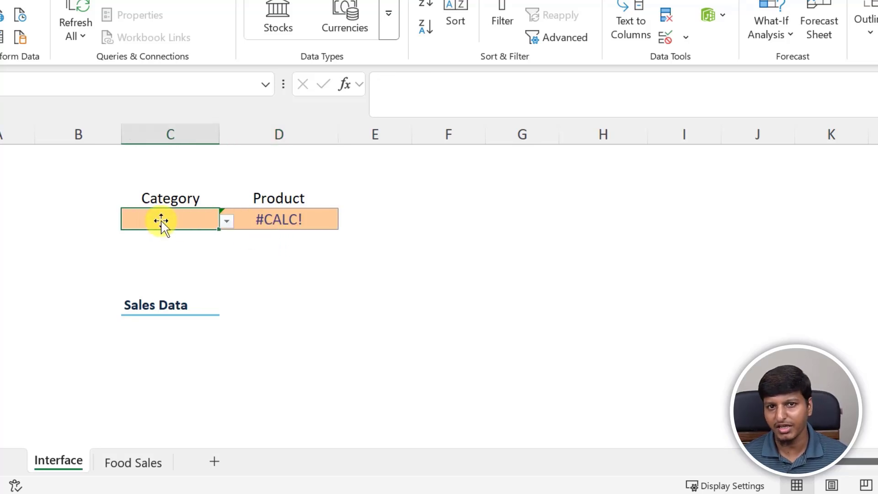
left_click(296, 218)
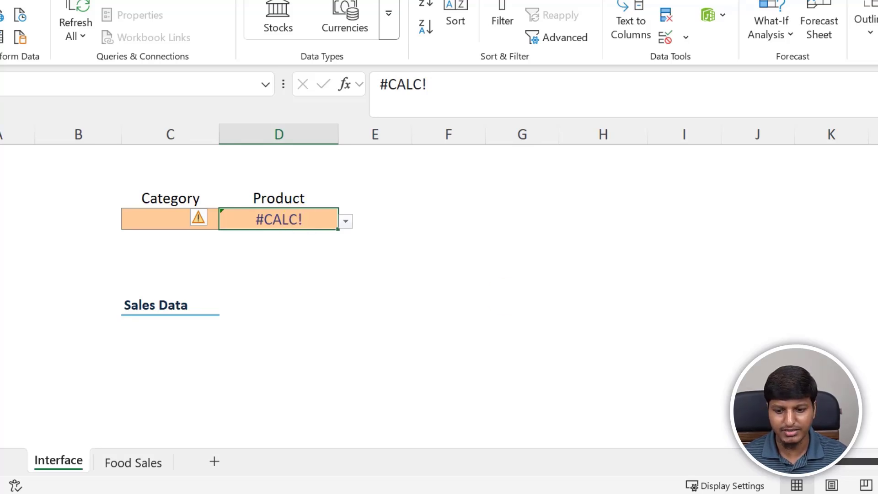
Insert an IF function before FILTER inside the UNIQUE formula in P4, with C4="" as its logical test.
scroll(298, 219, "right", 3)
left_click(875, 222)
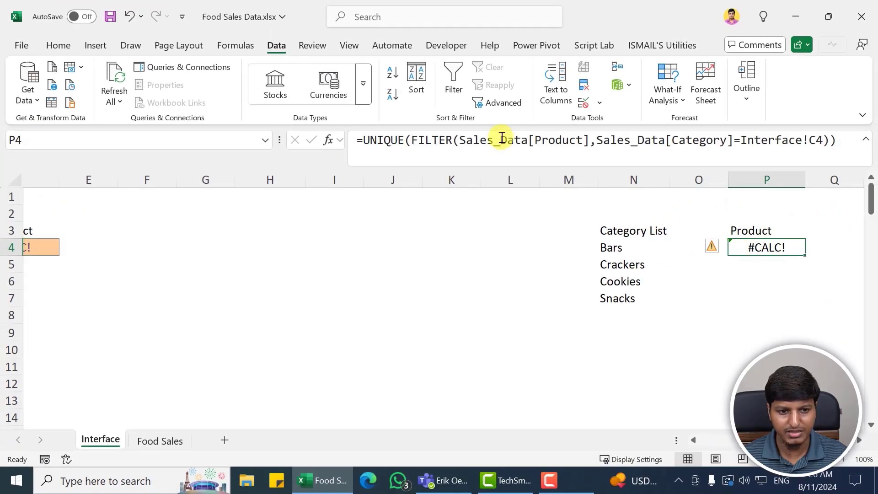
left_click(411, 139)
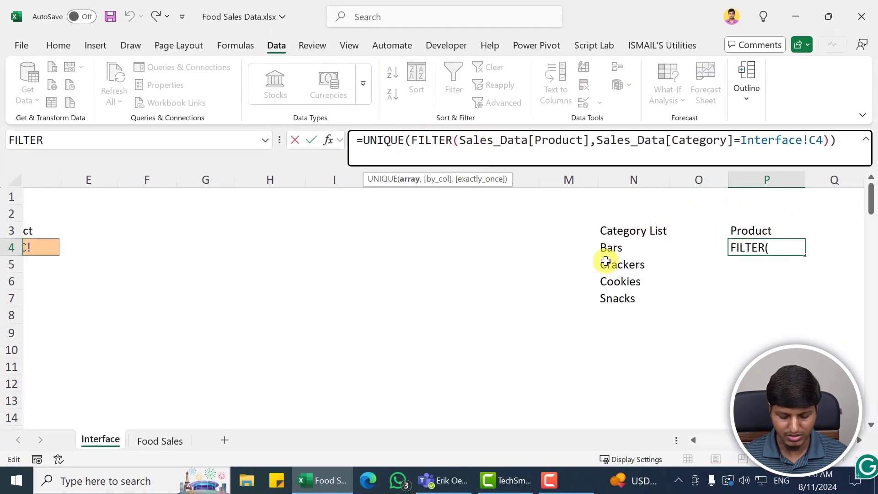
type("IF(")
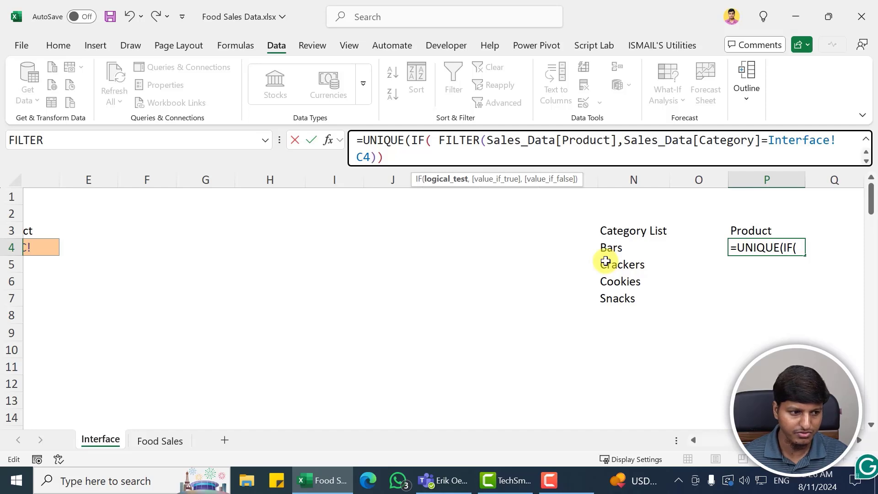
left_click(39, 248)
left_click(40, 248)
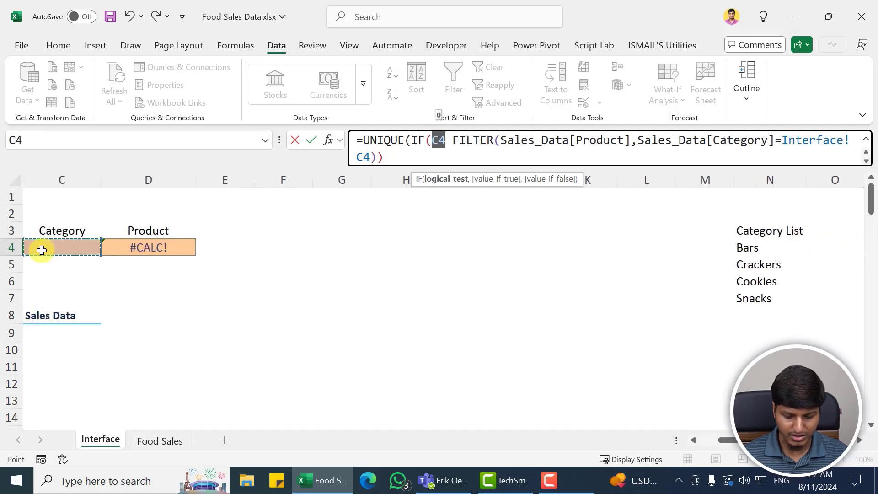
type("=\"\",")
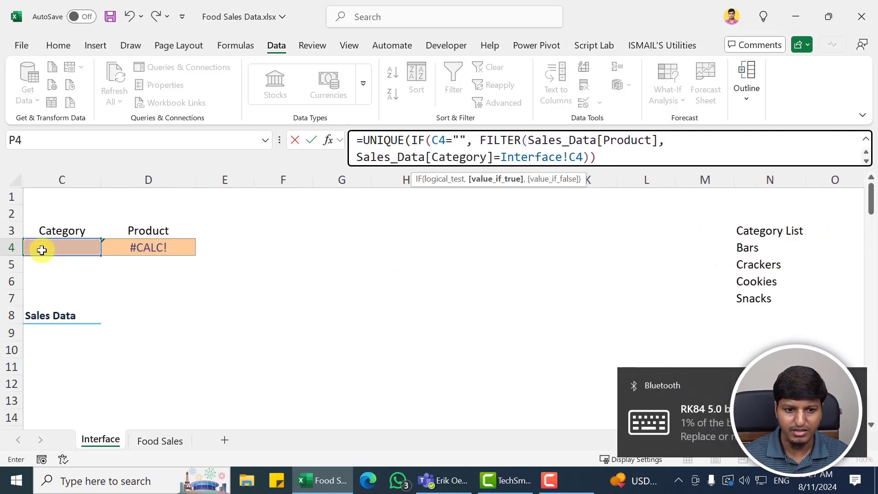
Use a copy of Sales_Data[Product] as the IF function's value-if-true argument in P4, then close and enter the formula.
left_click(519, 140)
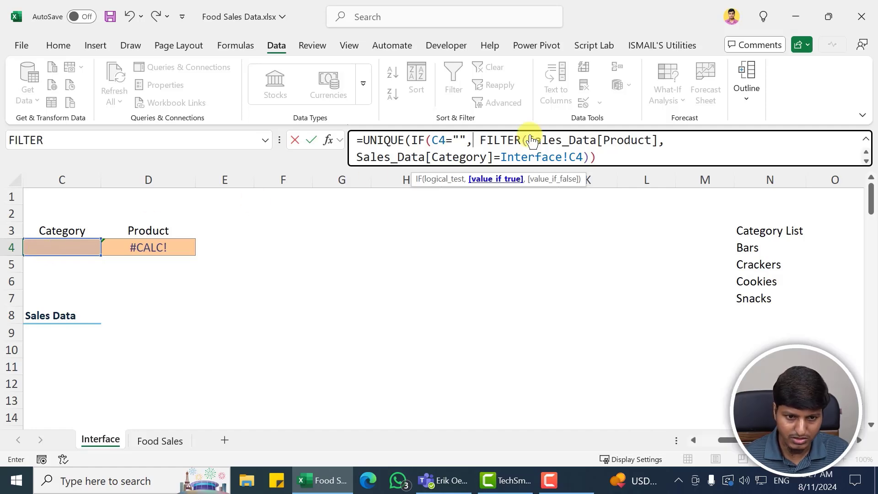
double_click(517, 140)
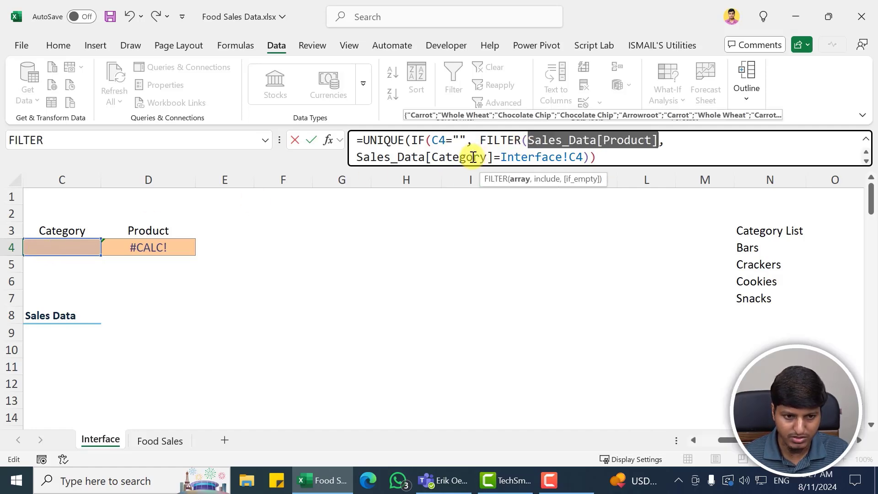
key("ctrl+c")
key("Left")
key("Left")
key("Left")
key("Left")
key("Left")
key("Left")
key("Left")
key("Left")
key("Left")
key("ctrl+v")
type(",")
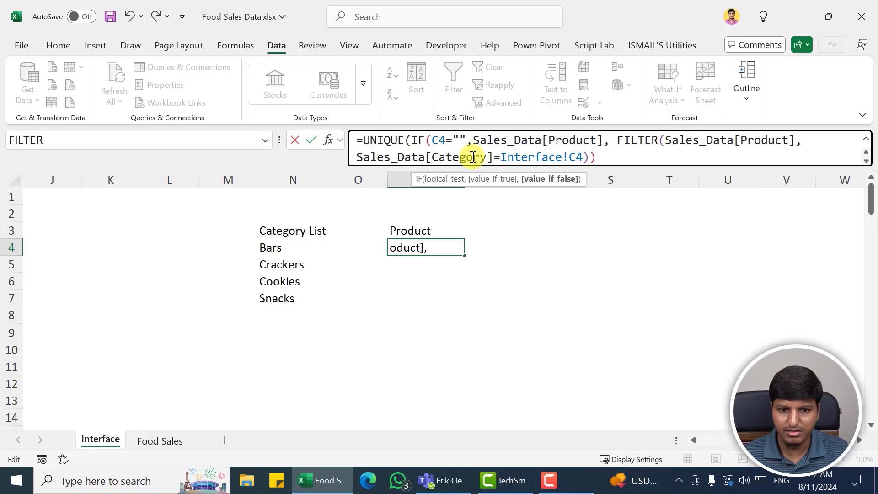
left_click(619, 154)
type(")")
key("Return")
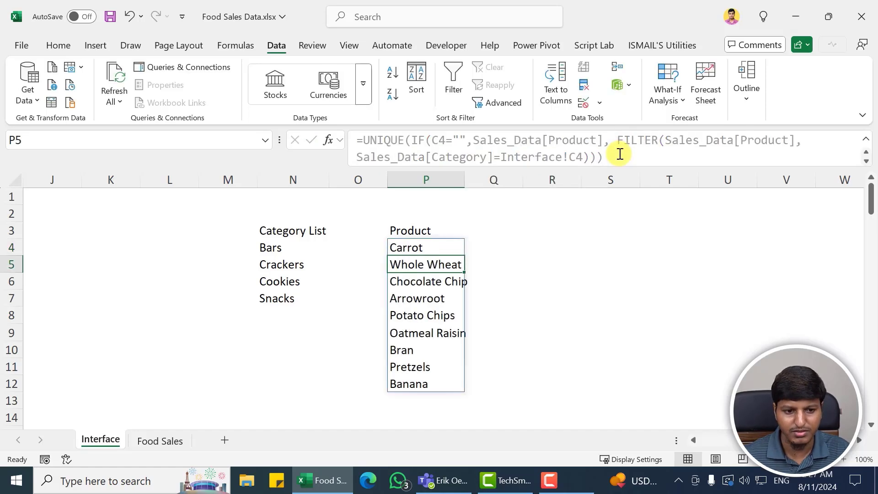
With the category left blank, choose Chocolate Chip, Arrowroot and Potato Chips in turn from the Product drop-down in D4.
key("Up")
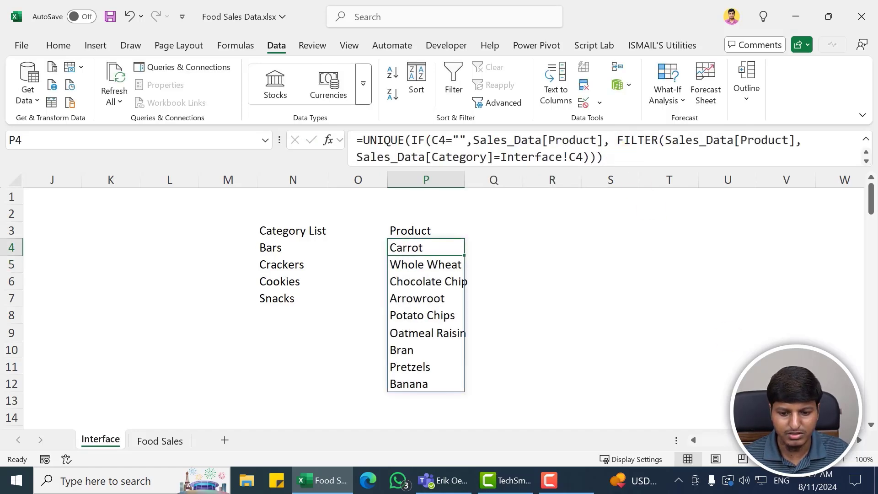
scroll(280, 249, "left", 5)
left_click(280, 249)
left_click(327, 247)
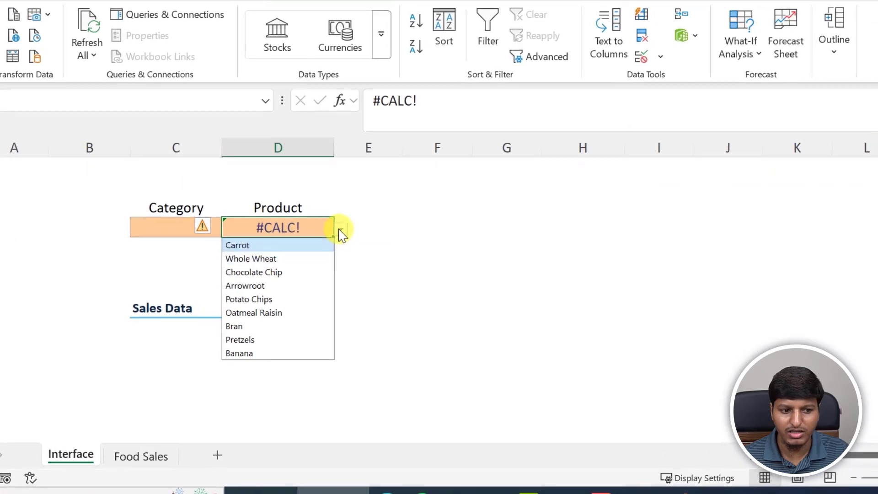
left_click(270, 272)
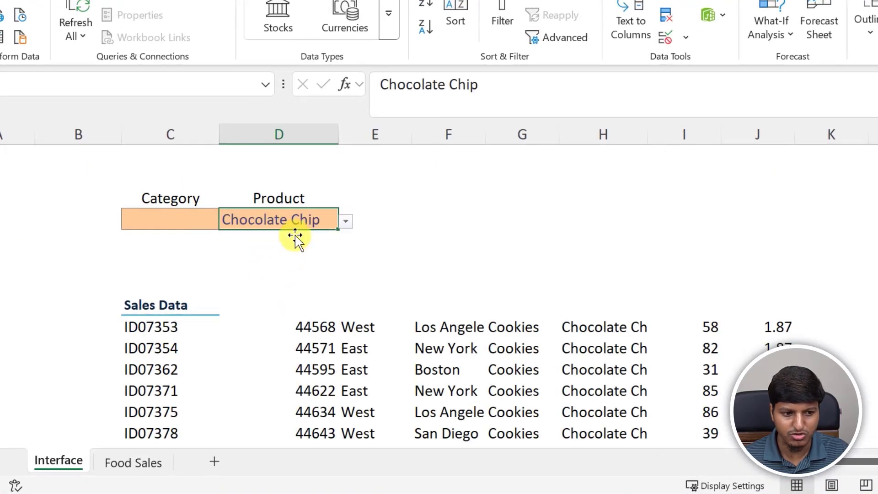
left_click(345, 221)
left_click(256, 280)
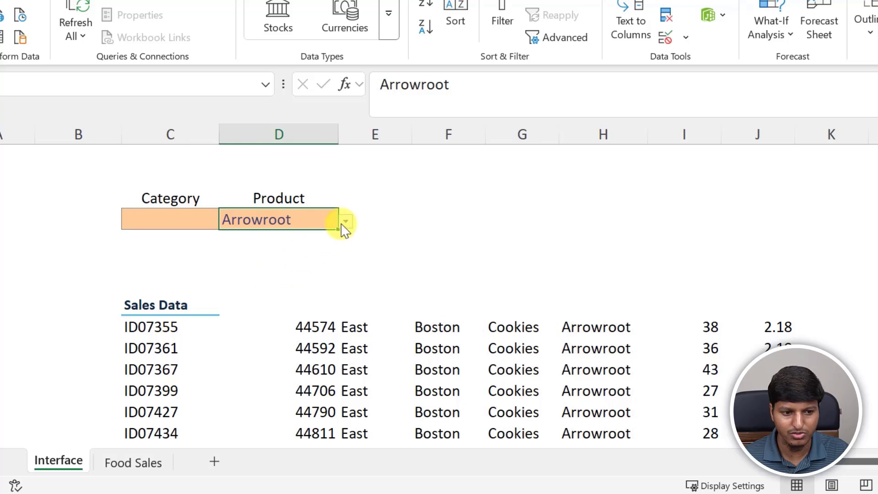
left_click(343, 224)
left_click(257, 295)
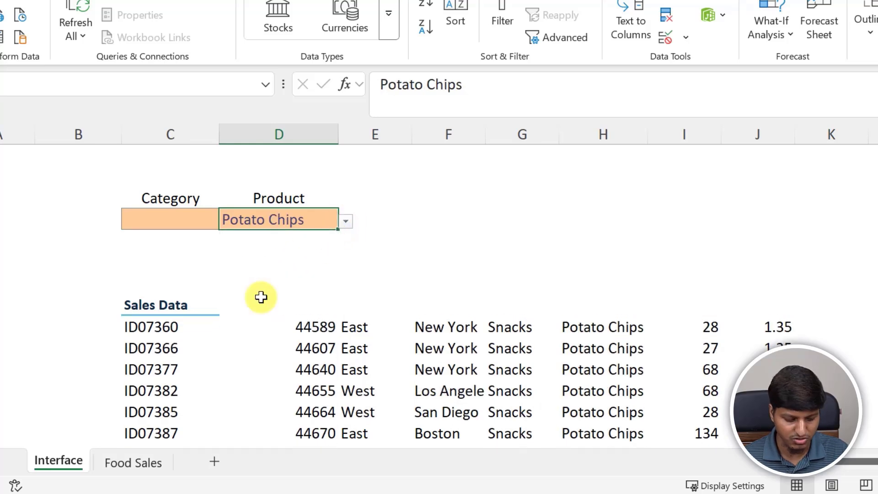
Set the category in C4 to Crackers and choose Whole Wheat as the product in D4.
left_click(214, 220)
left_click(227, 222)
left_click(178, 252)
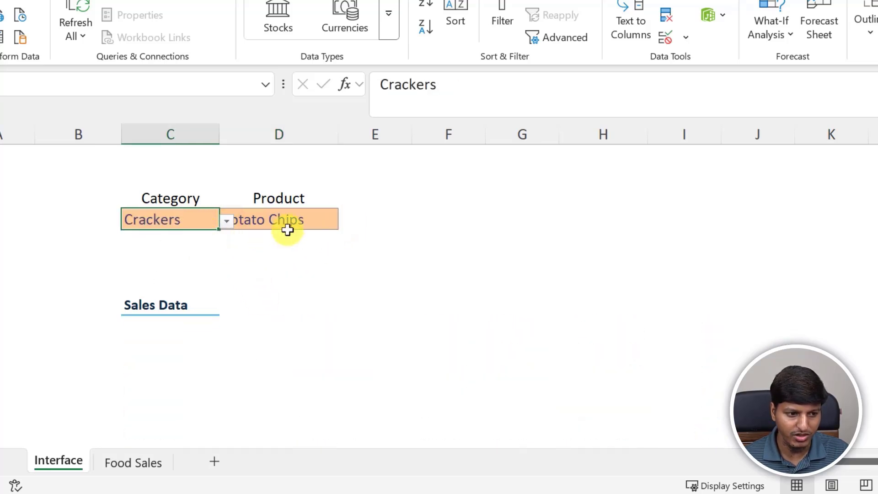
left_click(311, 213)
left_click(347, 221)
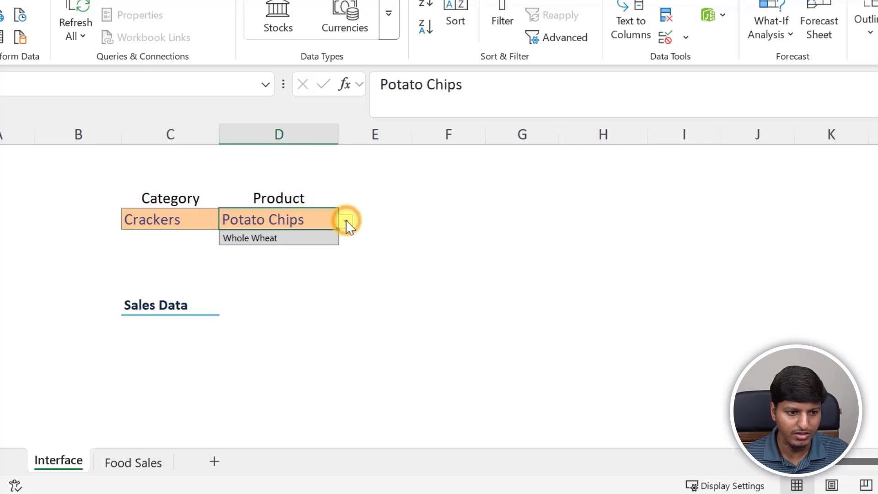
left_click(267, 239)
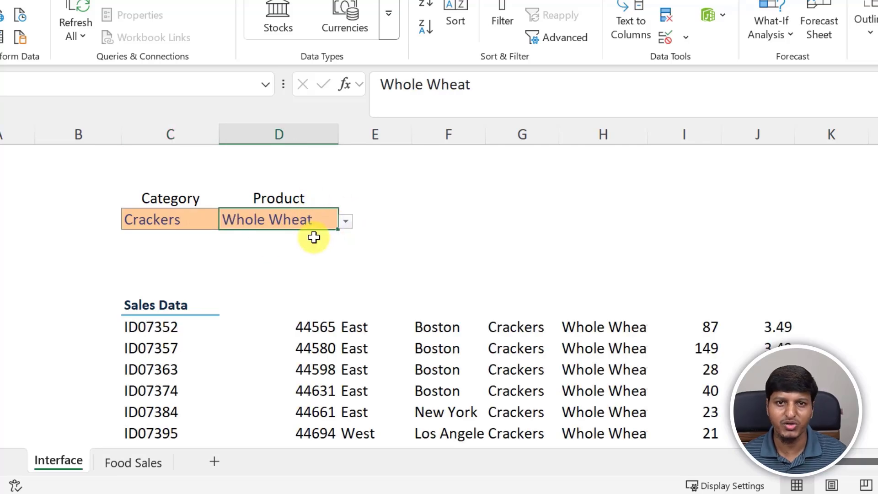
left_click(167, 201)
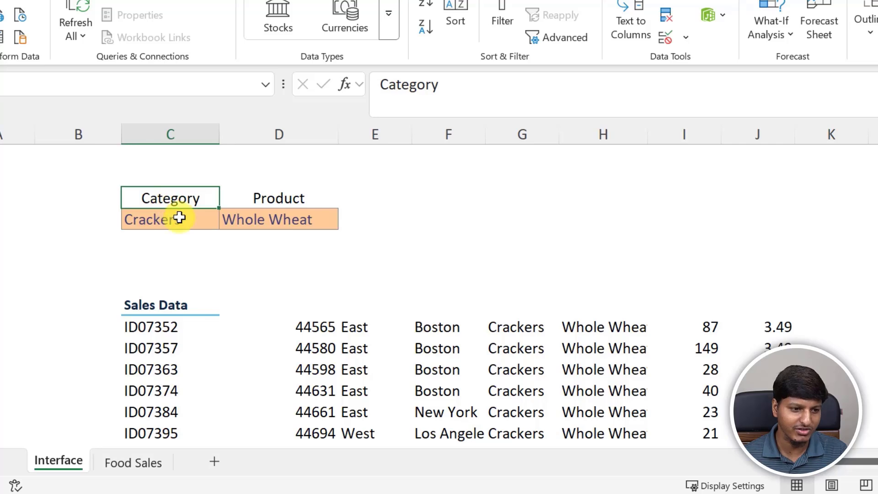
left_click(178, 216)
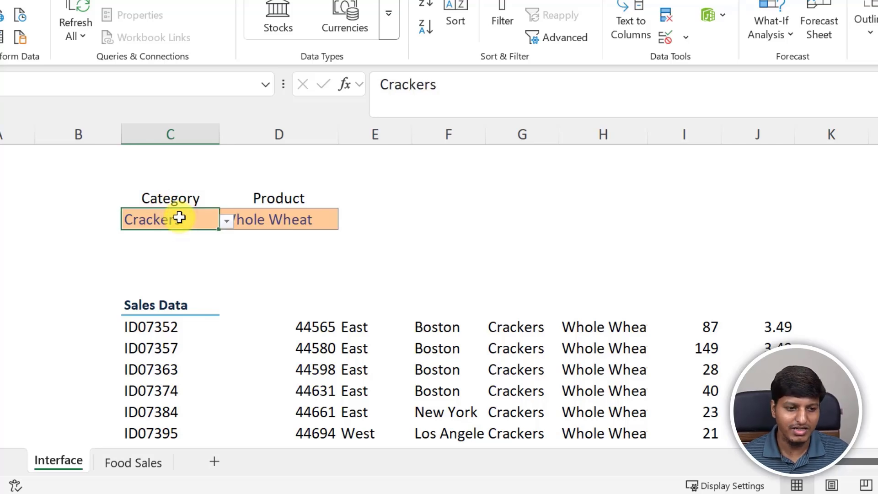
left_click(264, 219)
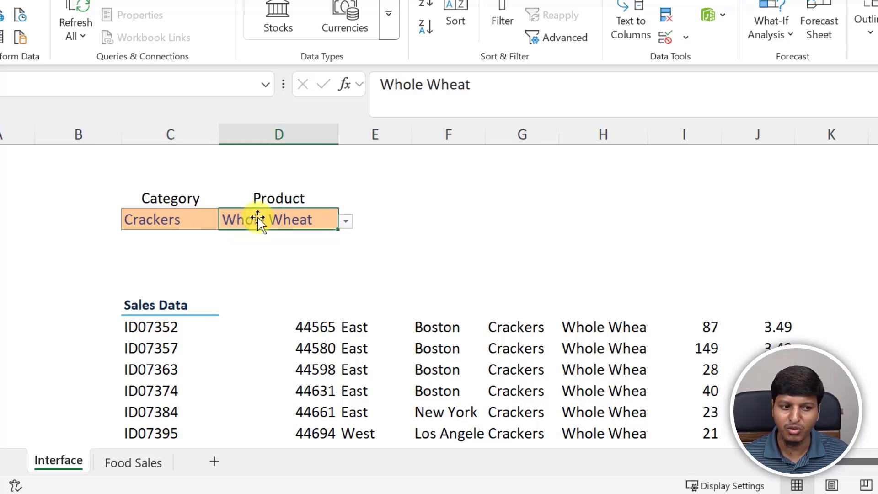
left_click(196, 226)
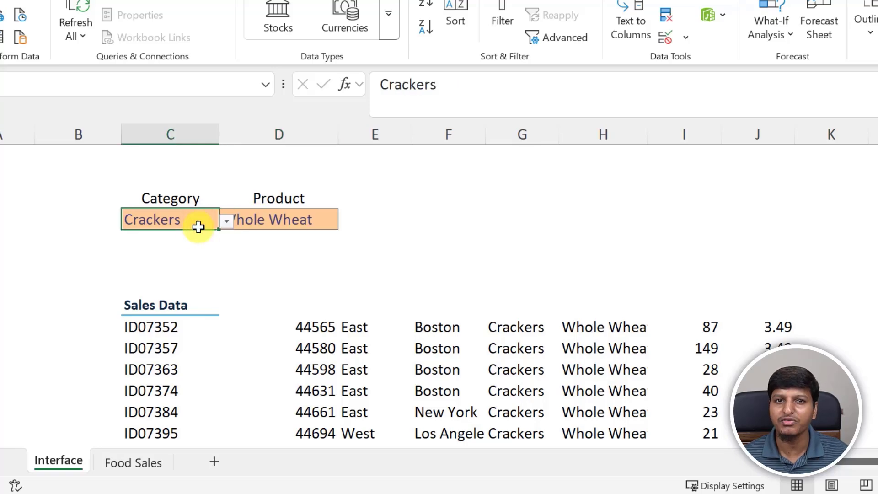
Examine the Region and Category columns of the table on the Food Sales sheet, and return to the Interface sheet.
left_click(112, 462)
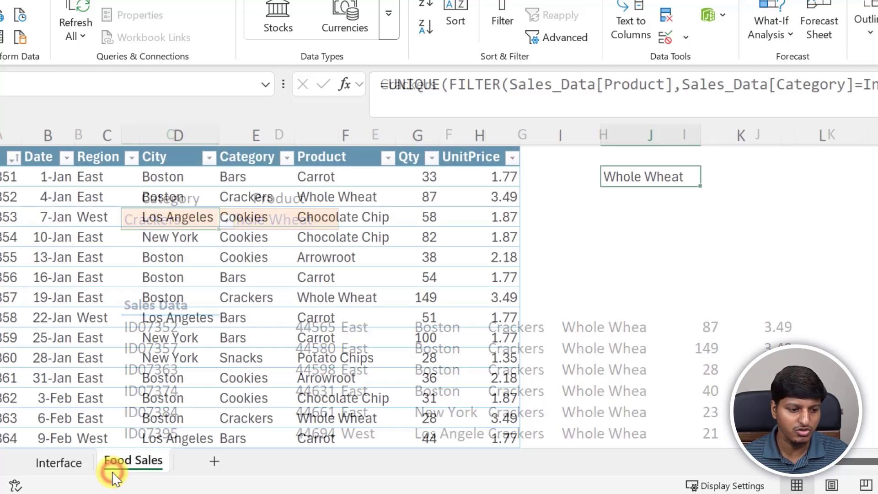
left_click(151, 239)
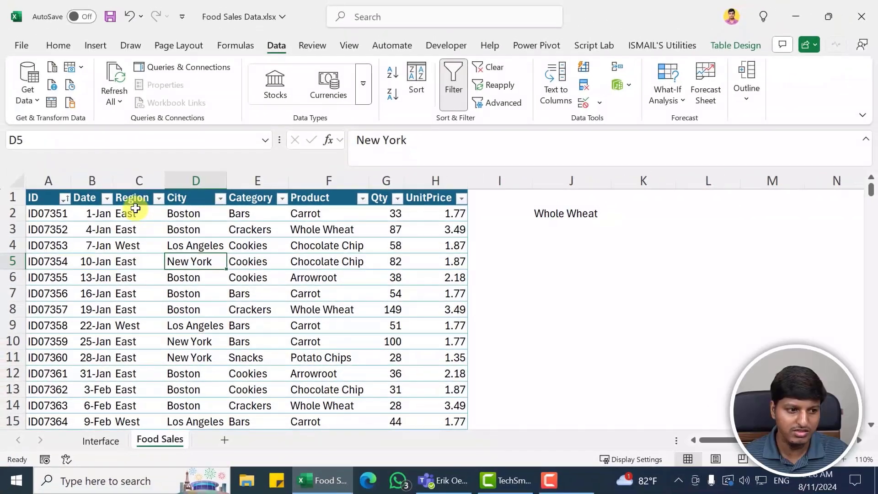
left_click(135, 178)
left_click(273, 177)
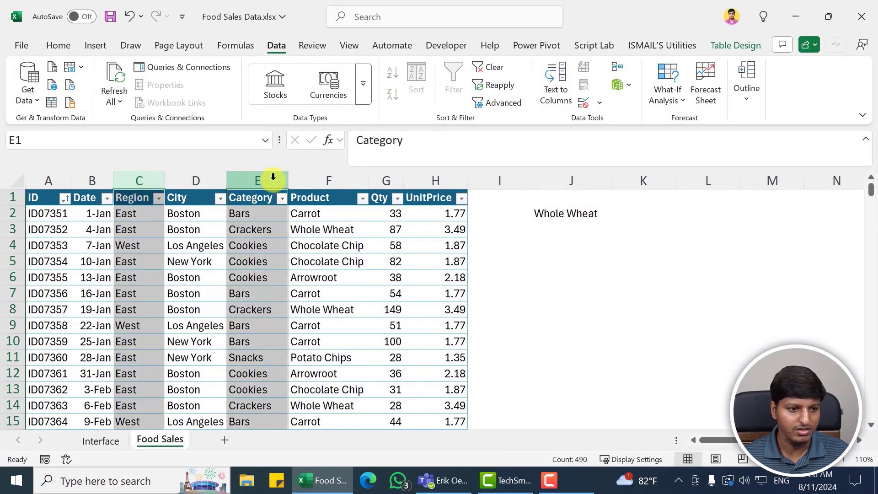
left_click(265, 214)
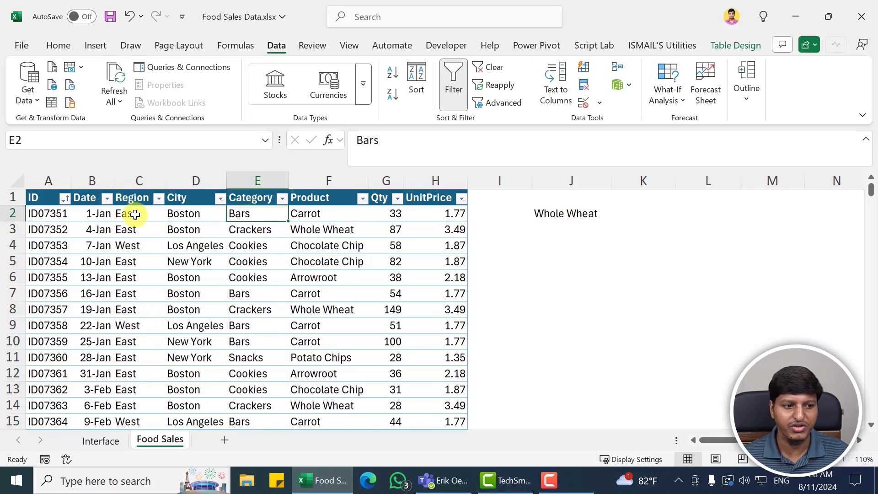
left_click(135, 215)
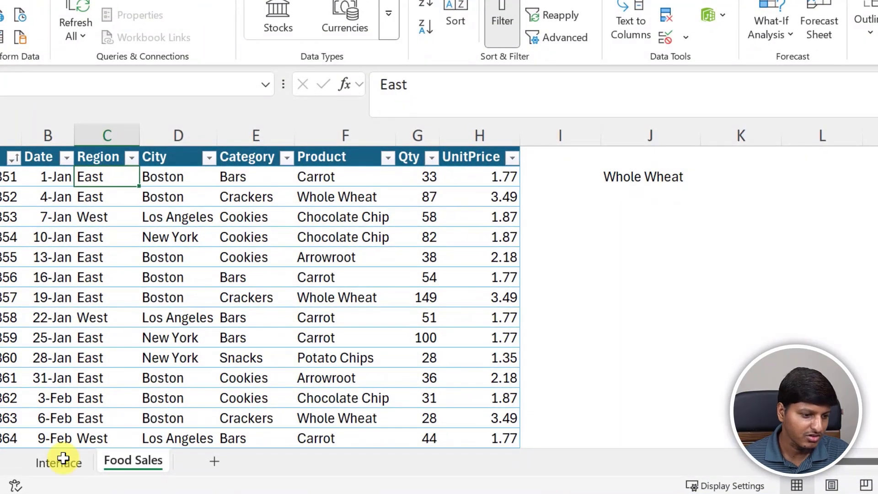
left_click(63, 459)
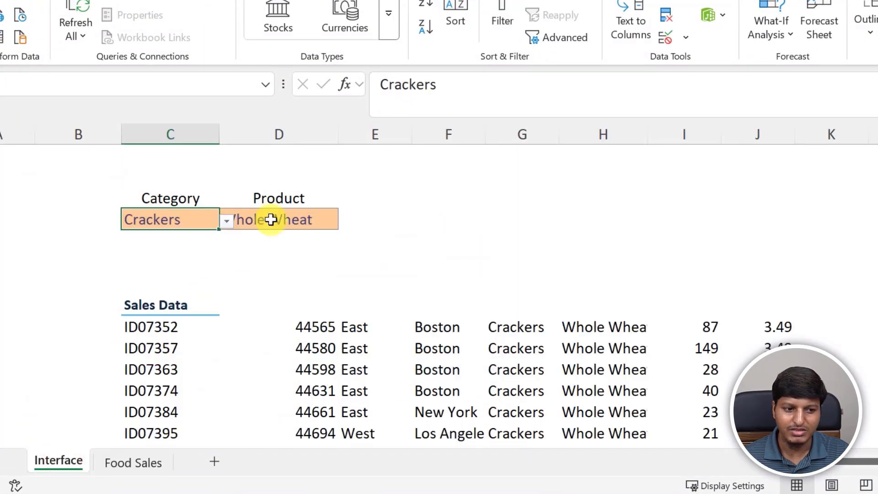
Examine the LET formula under the Sales Data heading and its filtered rows against the category and product selections.
left_click(271, 220)
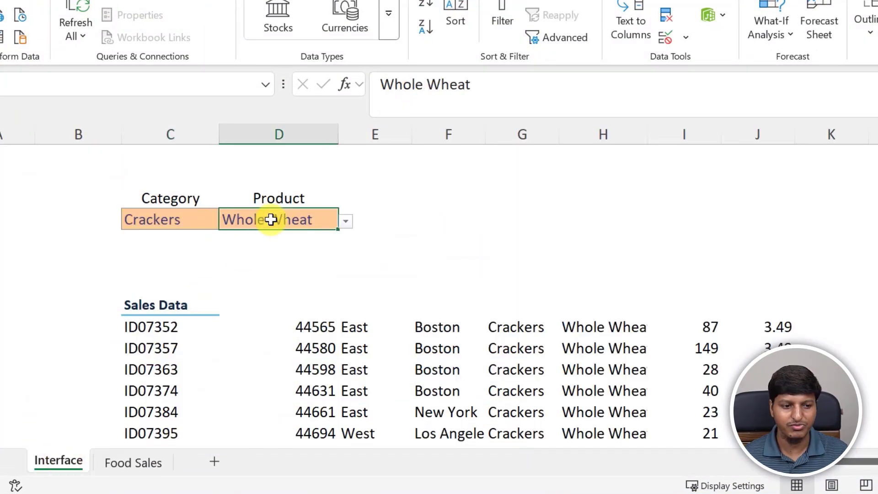
left_click(173, 221)
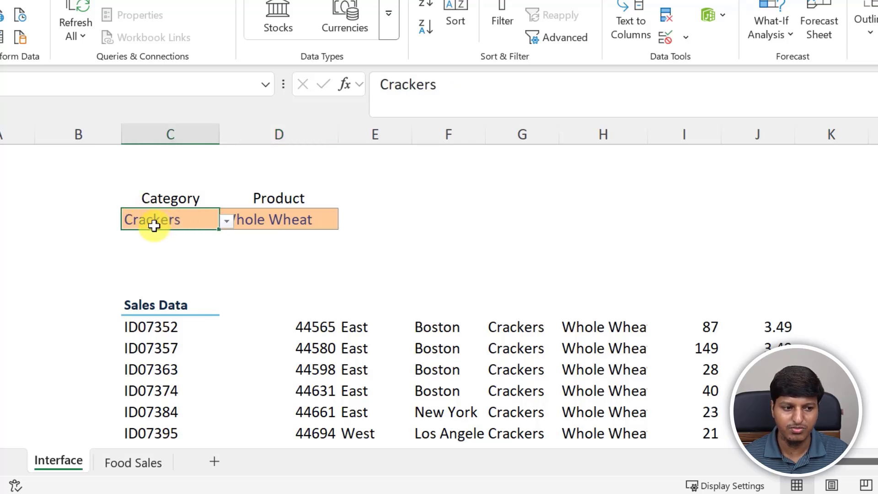
left_click(289, 214)
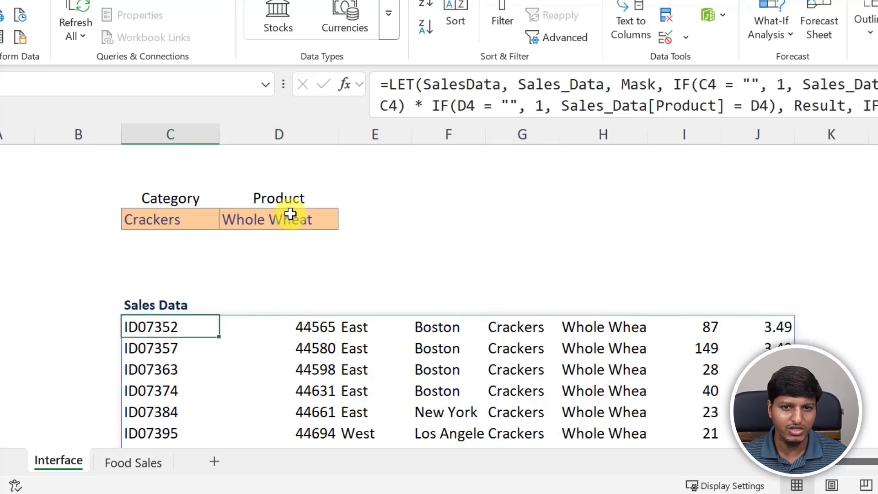
key("Up")
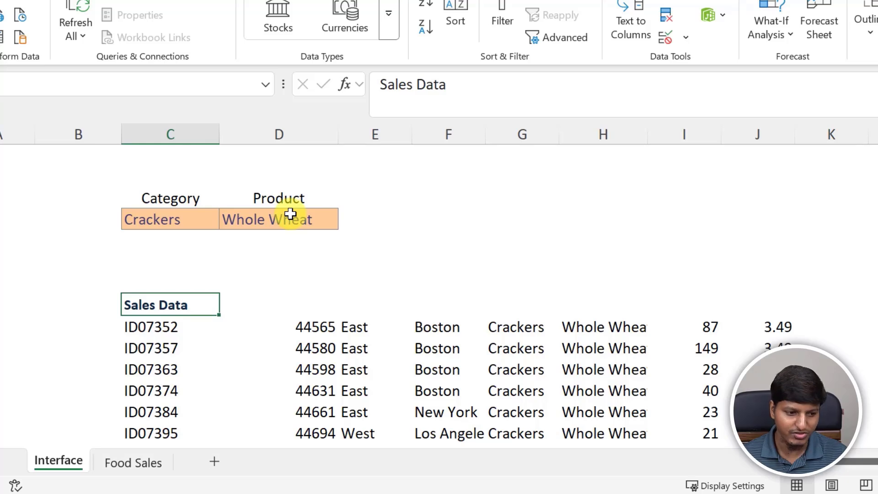
left_click(209, 323)
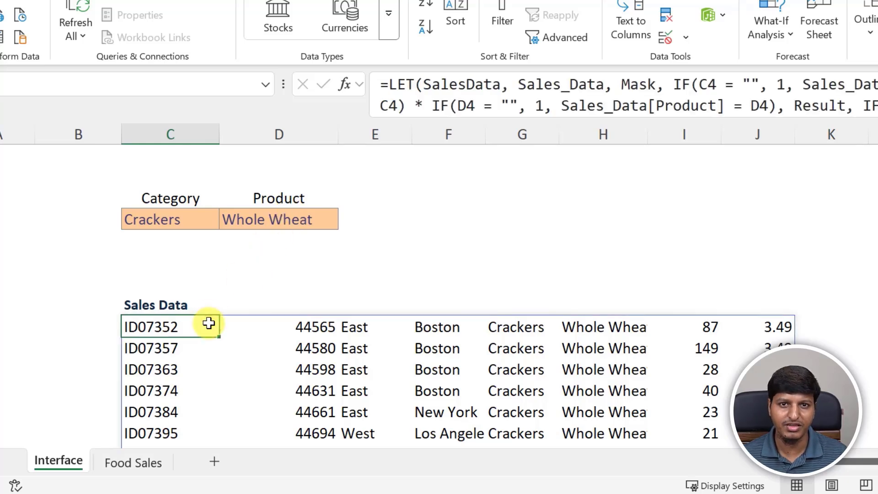
scroll(333, 233, "down", 5)
scroll(333, 231, "up", 5)
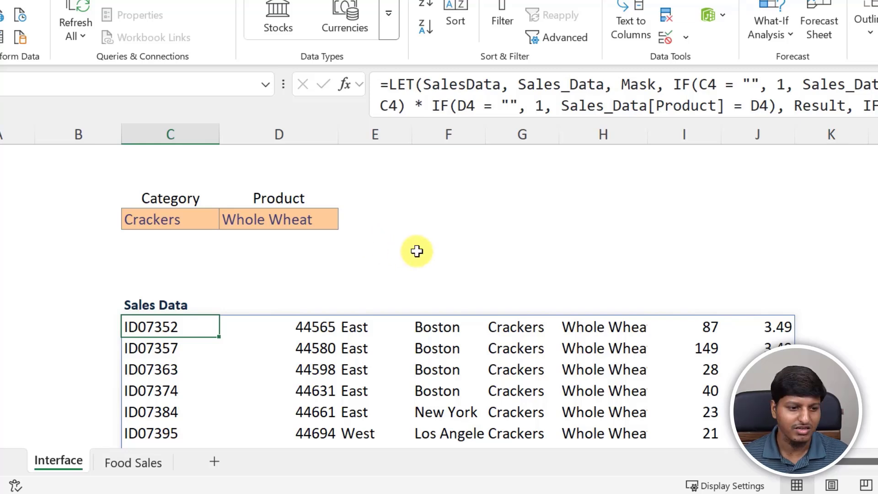
scroll(325, 355, "down", 3)
scroll(325, 355, "up", 3)
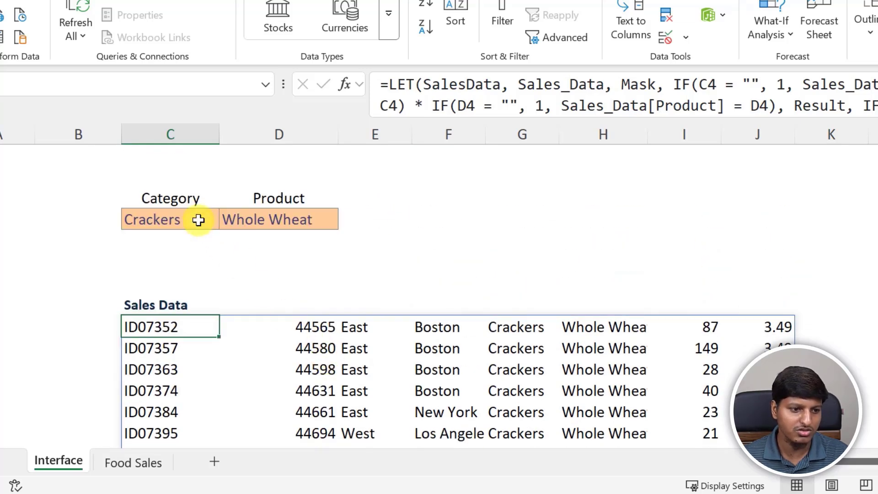
left_click_drag(198, 220, 333, 225)
left_click(230, 297)
left_click(167, 338)
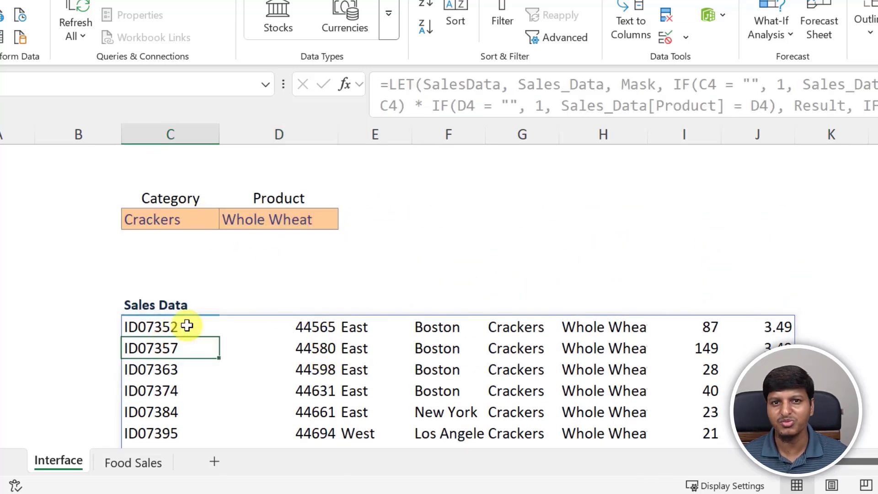